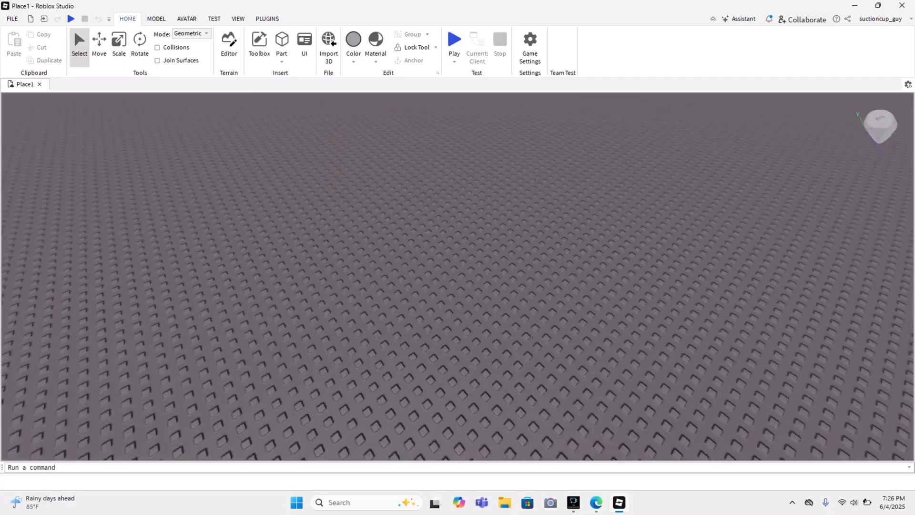
# - Generate an R6 masculine Block Avatar rig and place it on the baseplate
pyautogui.click(187, 19)
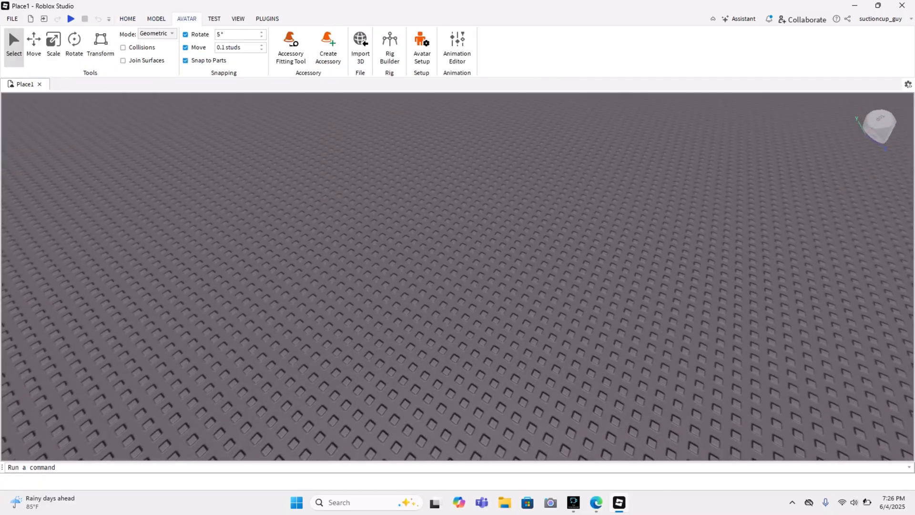
pyautogui.click(390, 46)
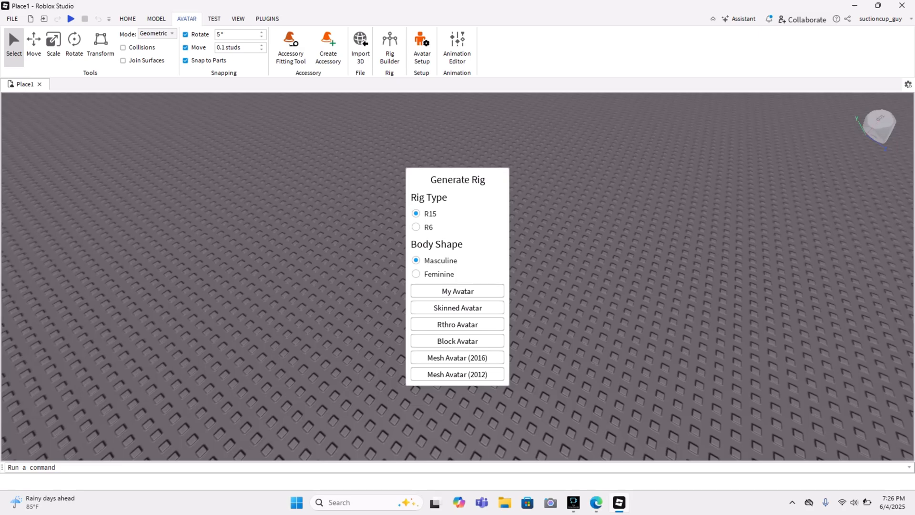
pyautogui.click(417, 227)
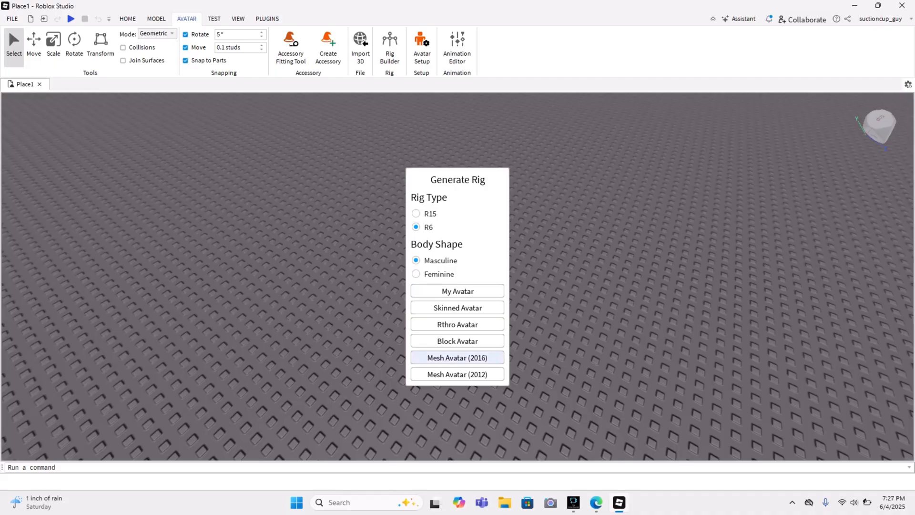
pyautogui.click(458, 341)
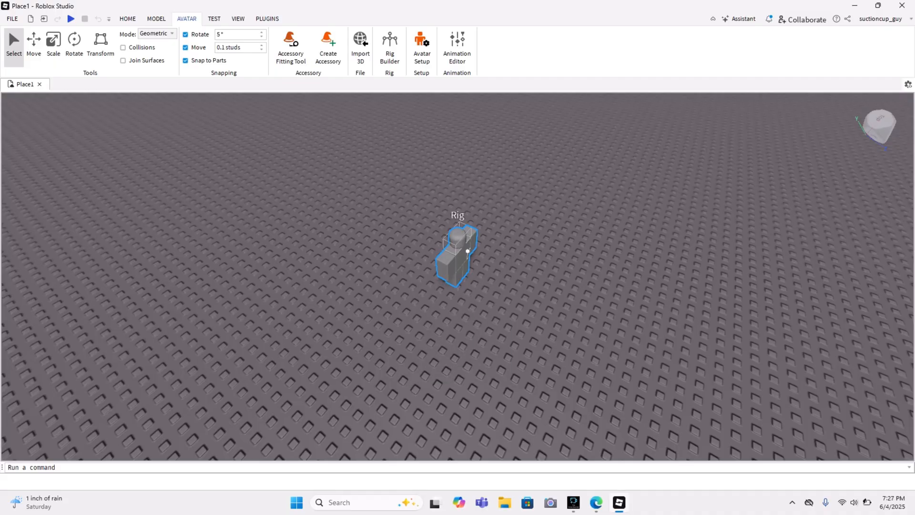
pyautogui.click(421, 262)
# - Generate a second R6 Block Avatar rig and place it on the baseplate a short distance from the first
pyautogui.click(390, 47)
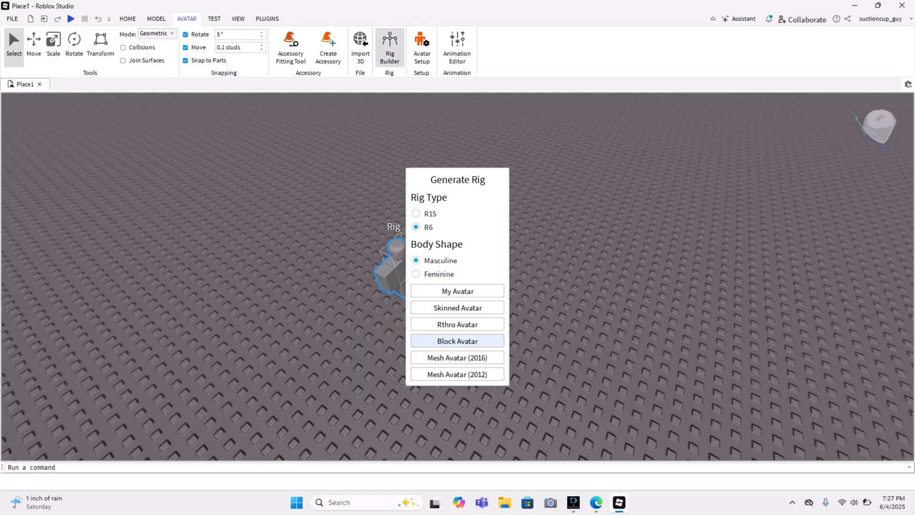
pyautogui.click(458, 341)
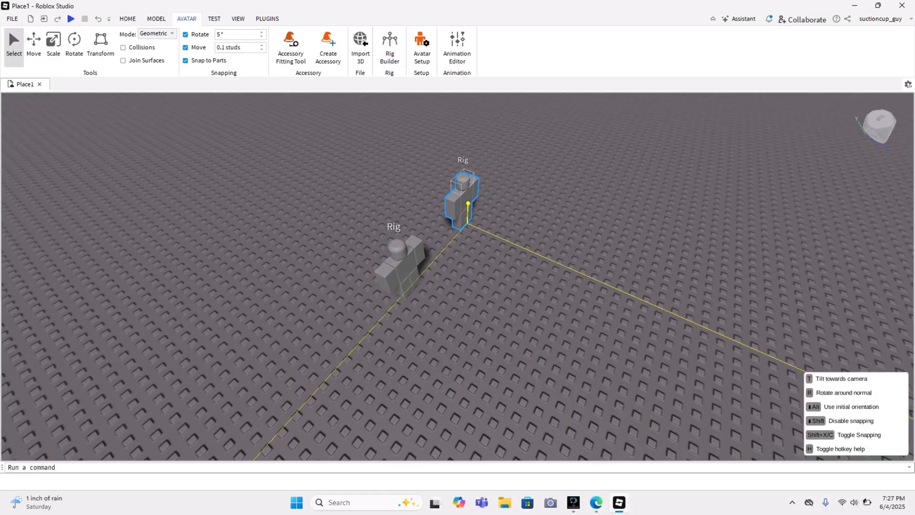
pyautogui.click(477, 194)
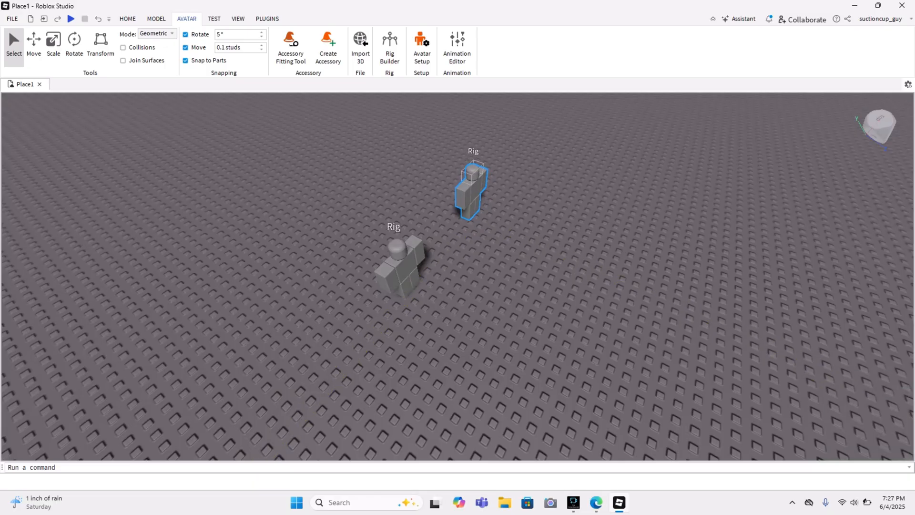
# - Open the Animation Editor with the second rig as the one to animate
pyautogui.moveTo(477, 195); pyautogui.dragTo(423, 174, button='right')
pyautogui.press('s')
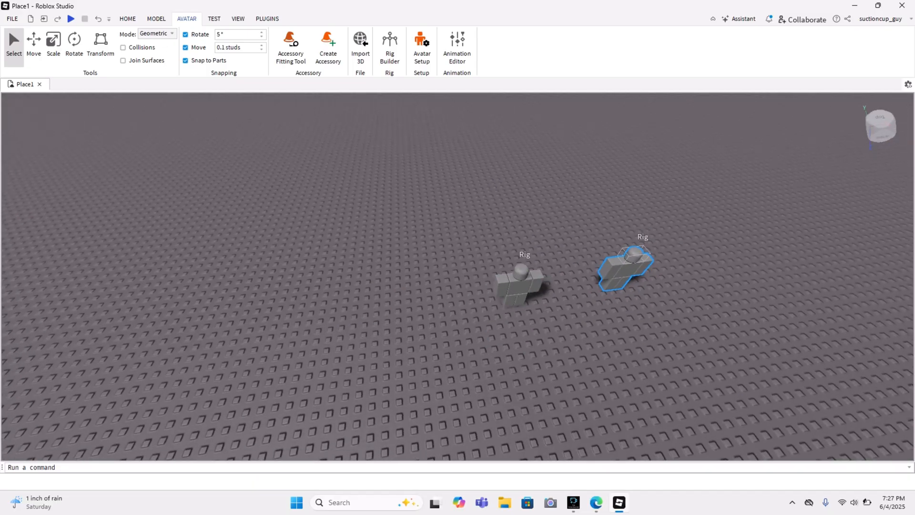
pyautogui.moveTo(557, 271); pyautogui.dragTo(590, 270, button='right')
pyautogui.press('w')
pyautogui.press('a')
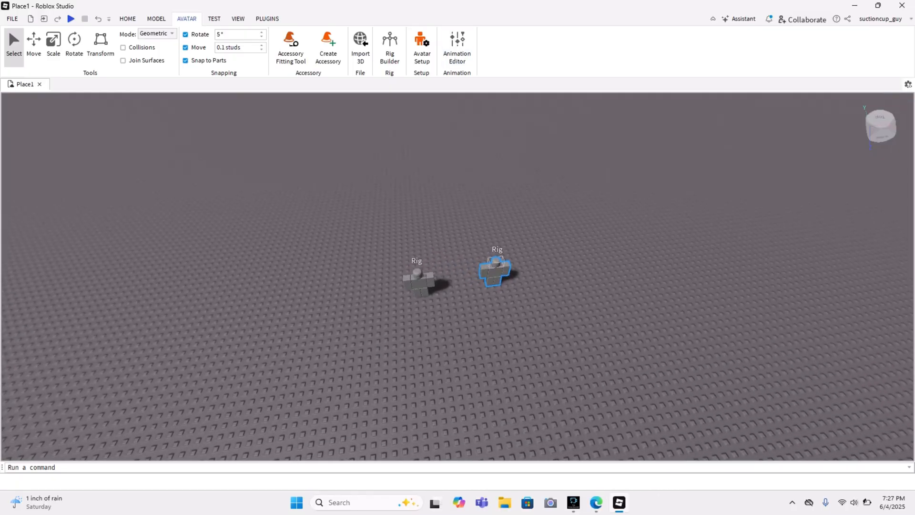
pyautogui.click(457, 46)
pyautogui.click(457, 47)
pyautogui.click(457, 47)
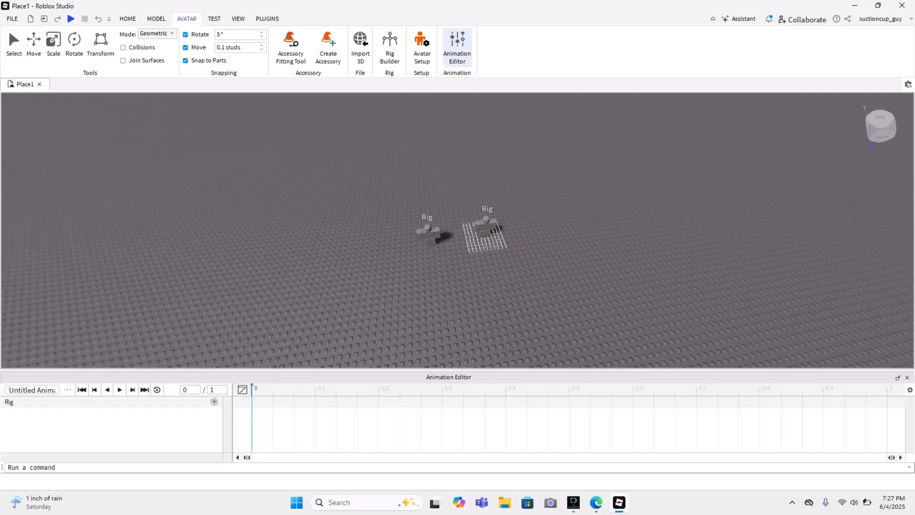
pyautogui.click(491, 229)
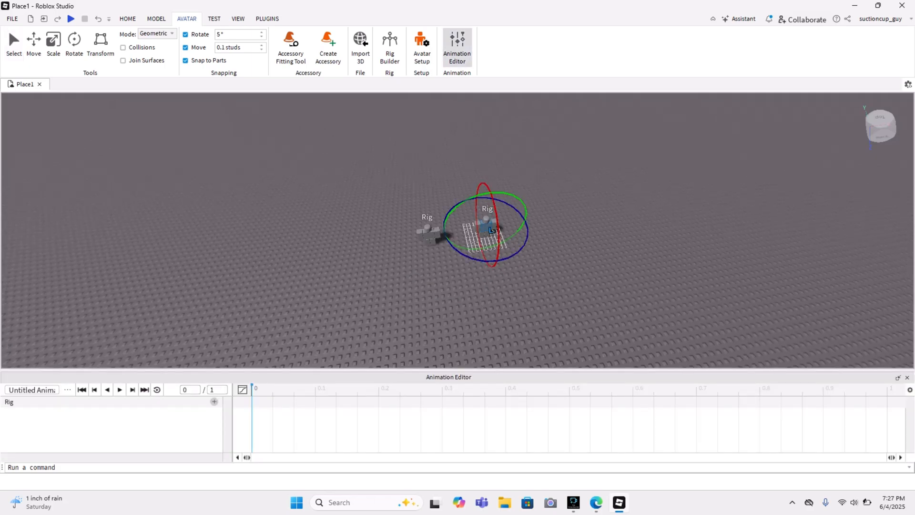
# - Switch the Animation Editor to the first rig and add all its body parts as tracks
pyautogui.click(427, 229)
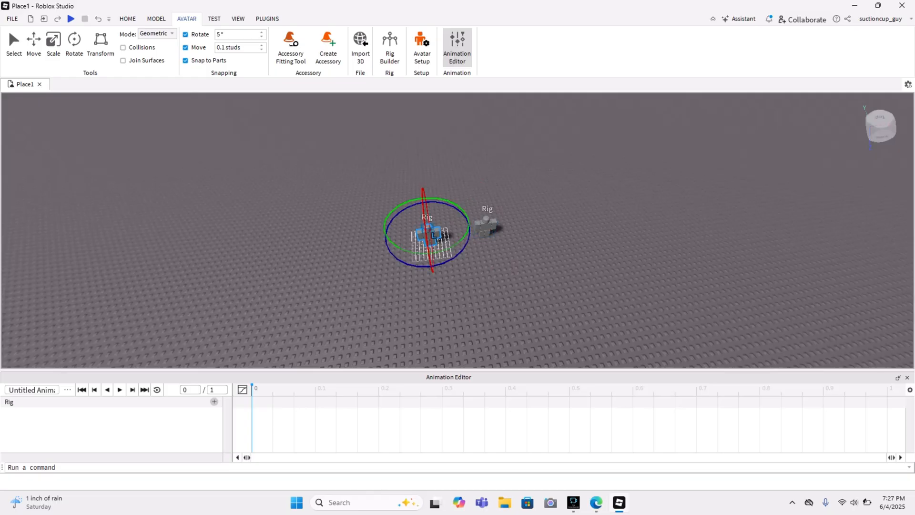
pyautogui.click(214, 402)
pyautogui.click(250, 482)
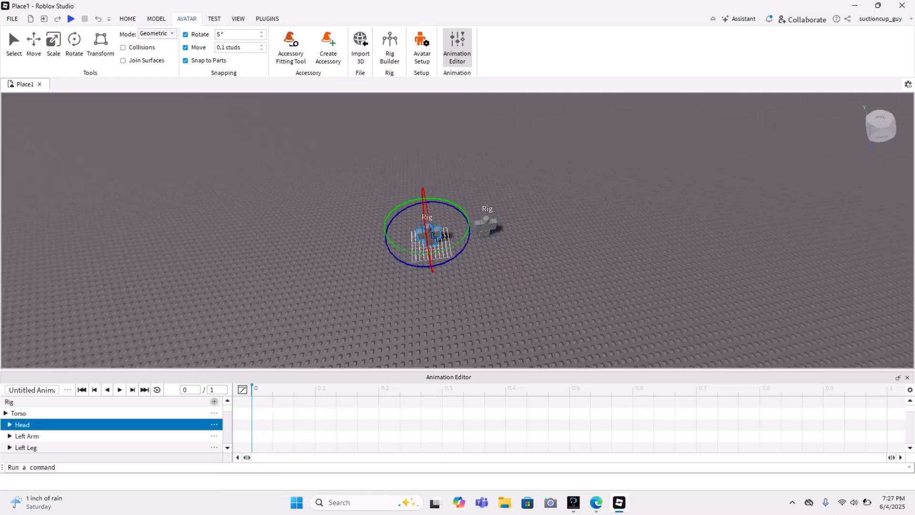
# - Return to the second rig in the Animation Editor and add all its body parts as tracks
pyautogui.click(491, 227)
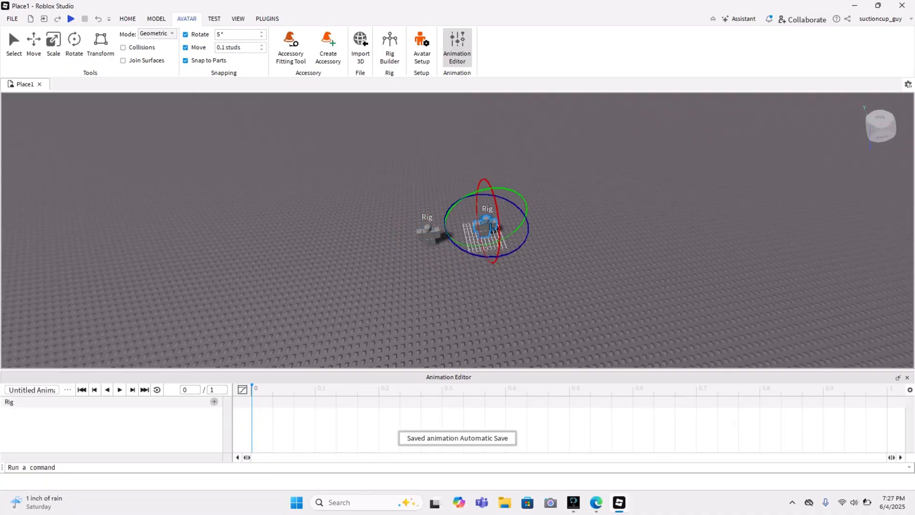
pyautogui.click(214, 401)
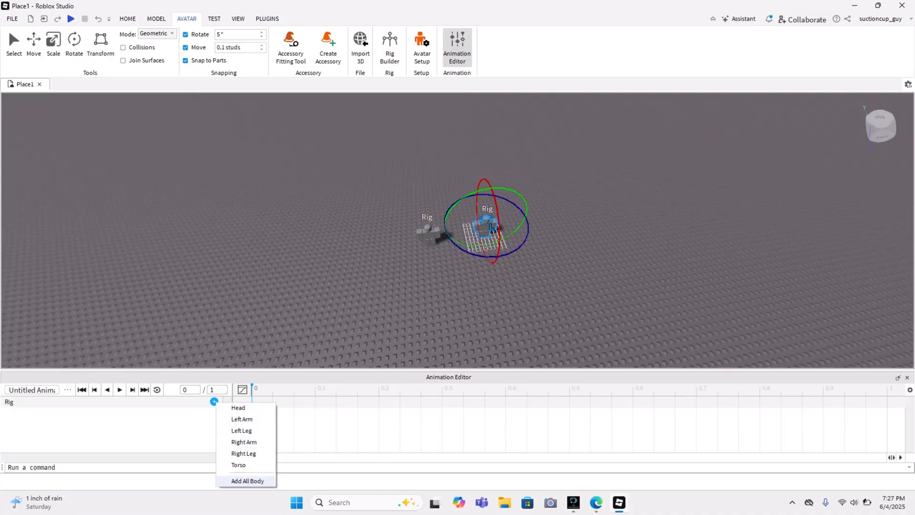
pyautogui.click(248, 479)
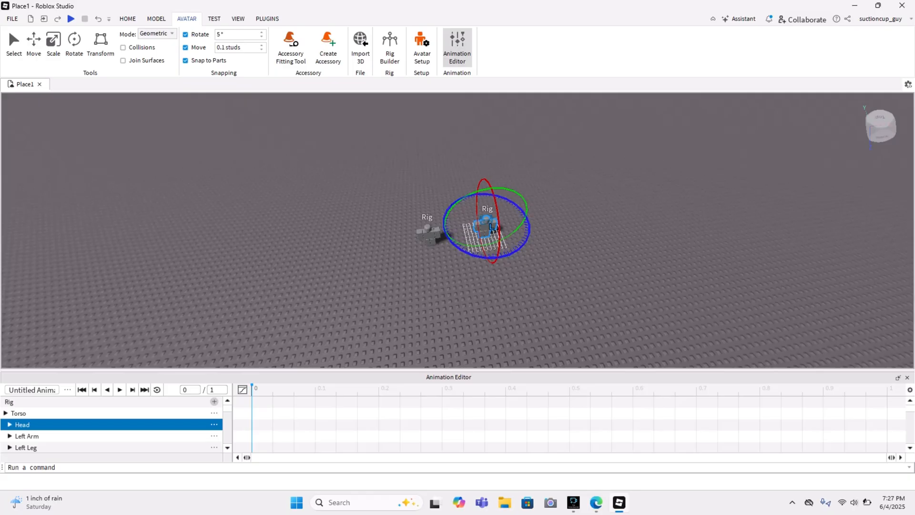
# - Rotate the second rig's head slightly about the green axis to record a head keyframe at time 0
pyautogui.press('w')
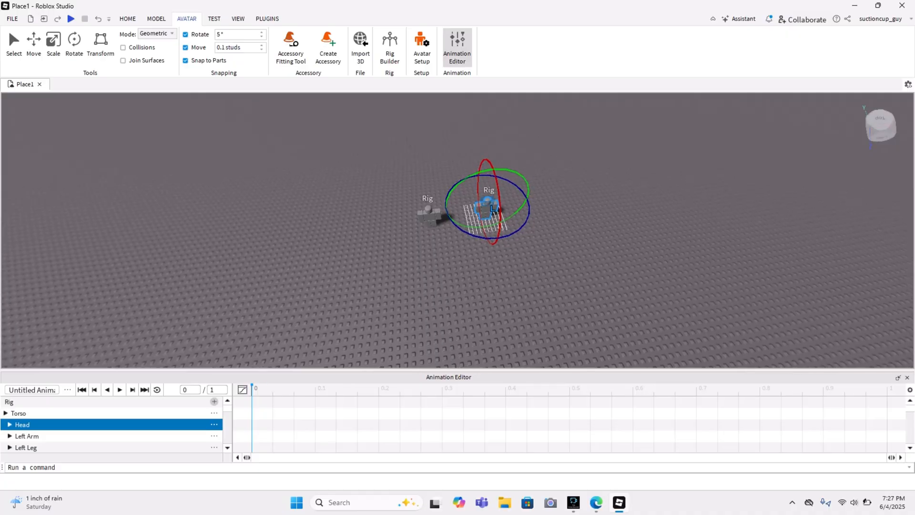
pyautogui.moveTo(494, 229); pyautogui.dragTo(487, 201, button='right')
pyautogui.press('a')
pyautogui.press('d')
pyautogui.press('d')
pyautogui.press('w')
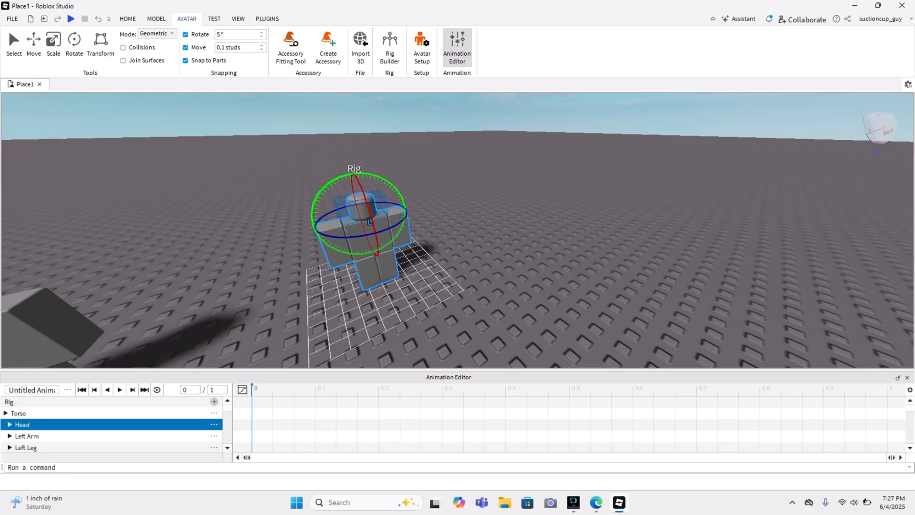
pyautogui.moveTo(327, 187)
pyautogui.mouseDown()
pyautogui.moveTo(321, 236)
pyautogui.moveTo(364, 253)
pyautogui.moveTo(348, 253)
pyautogui.moveTo(335, 180)
pyautogui.moveTo(324, 190)
pyautogui.moveTo(338, 177)
pyautogui.moveTo(320, 193)
pyautogui.moveTo(326, 187)
pyautogui.mouseUp()
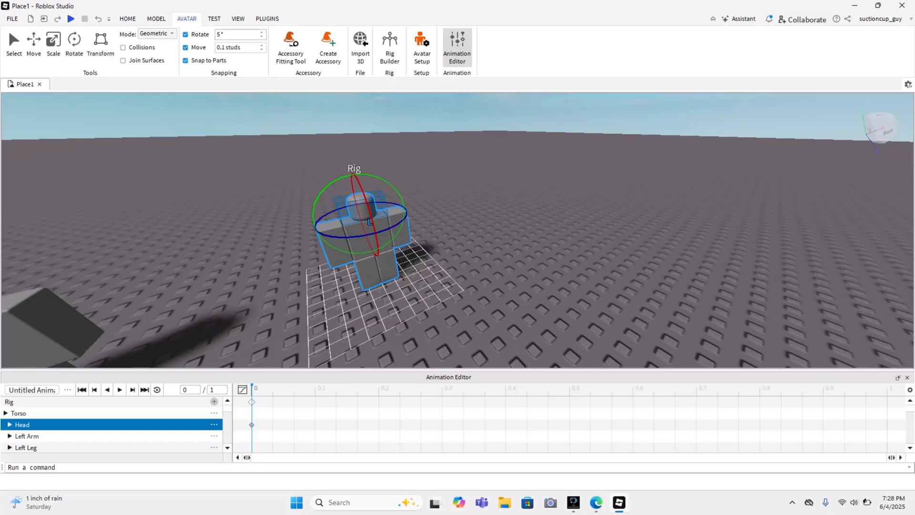
# - Reselect the head, switch to moving instead of rotating, and shift the head 0.1 studs along the green axis
pyautogui.click(233, 34)
pyautogui.click(267, 158)
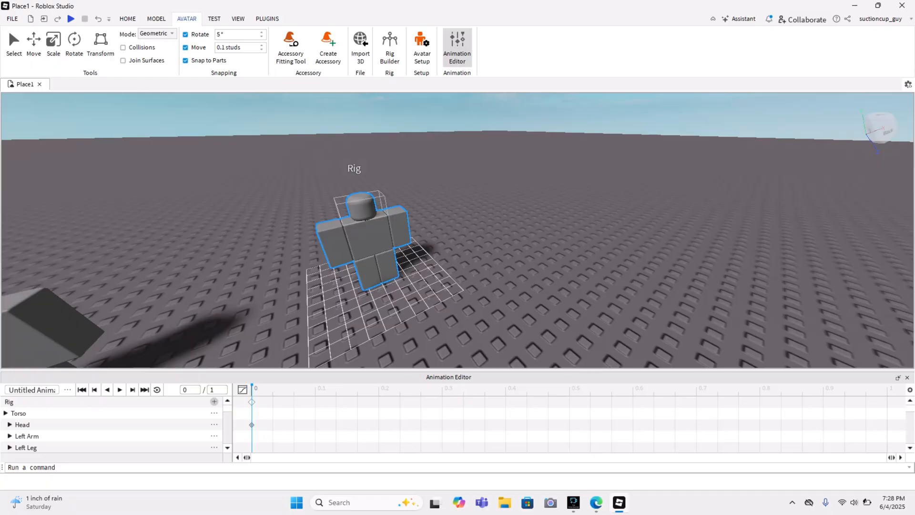
pyautogui.click(370, 221)
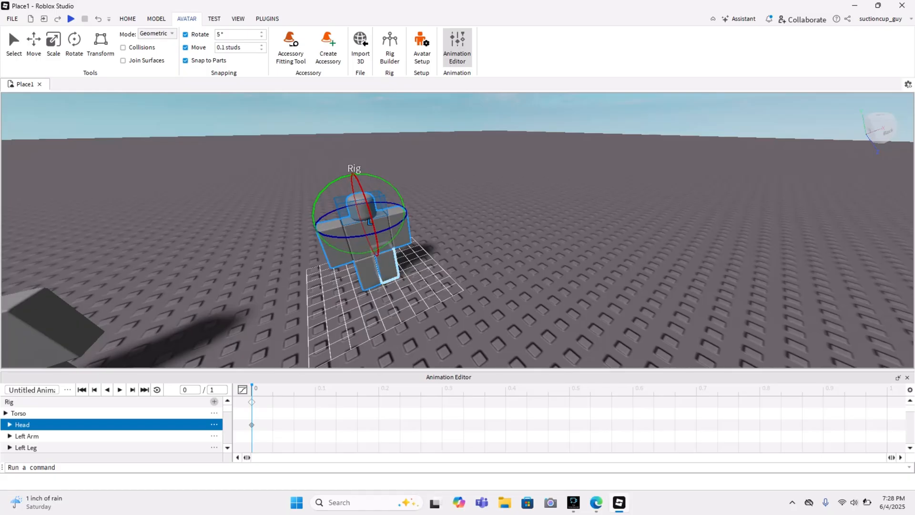
pyautogui.hotkey('ctrl', '2')
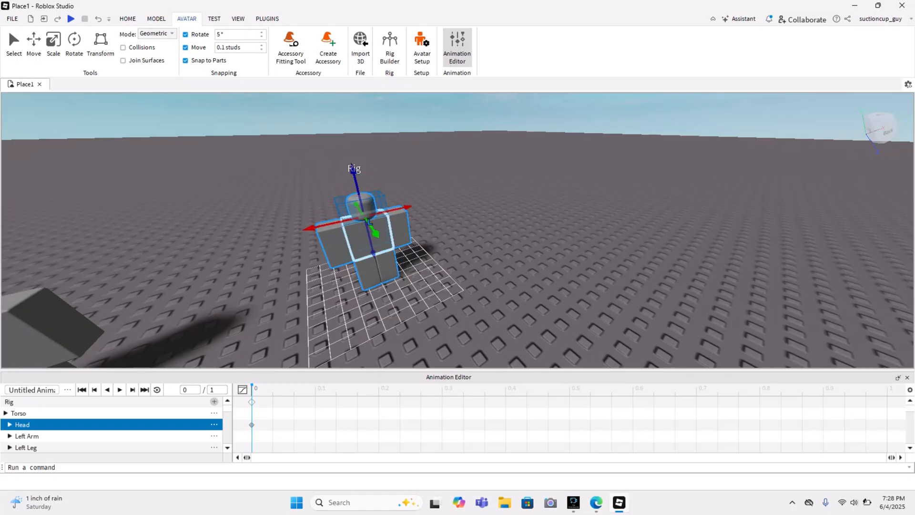
pyautogui.moveTo(375, 233)
pyautogui.mouseDown()
pyautogui.moveTo(379, 248)
pyautogui.moveTo(307, 125)
pyautogui.moveTo(376, 234)
pyautogui.mouseUp()
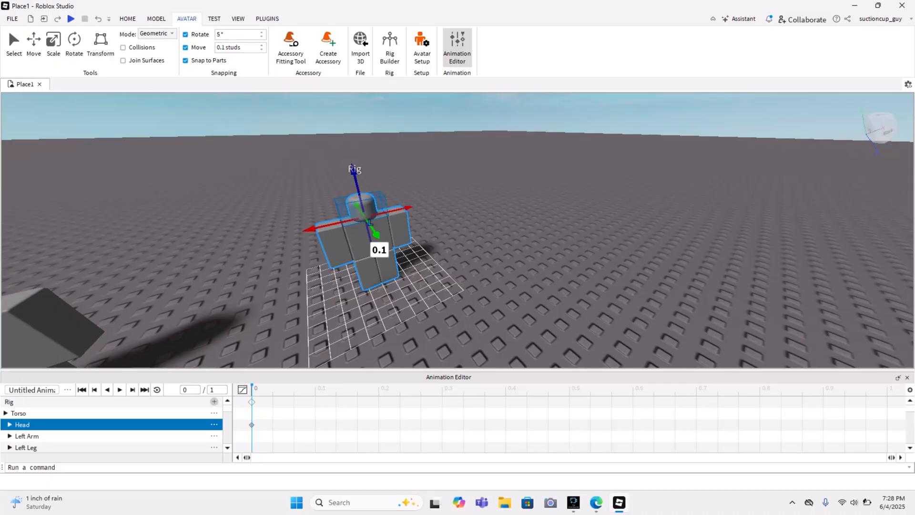
pyautogui.click(376, 235)
# - Nudge the second rig's head slightly along its front-to-back axis, working from a side view, and deselect it
pyautogui.press('a')
pyautogui.moveTo(377, 235); pyautogui.dragTo(472, 223, button='right')
pyautogui.press('d')
pyautogui.press('a')
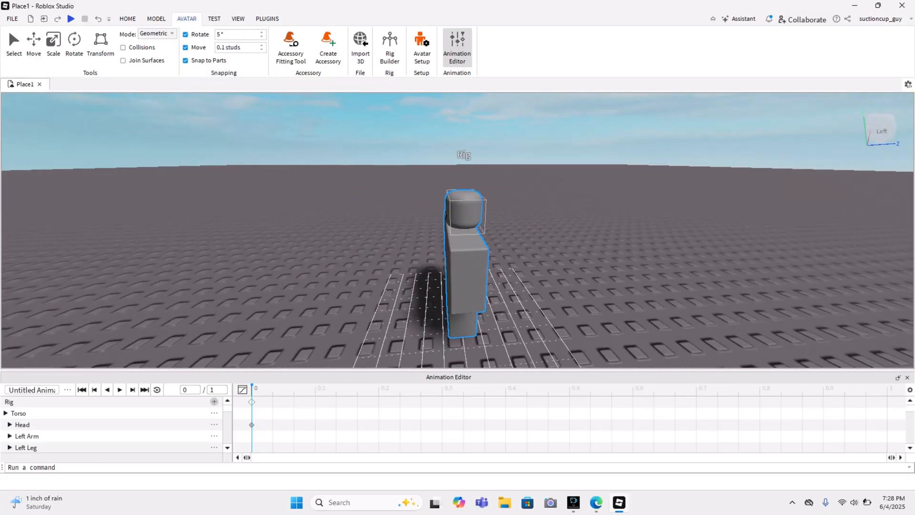
pyautogui.press('w')
pyautogui.press('s')
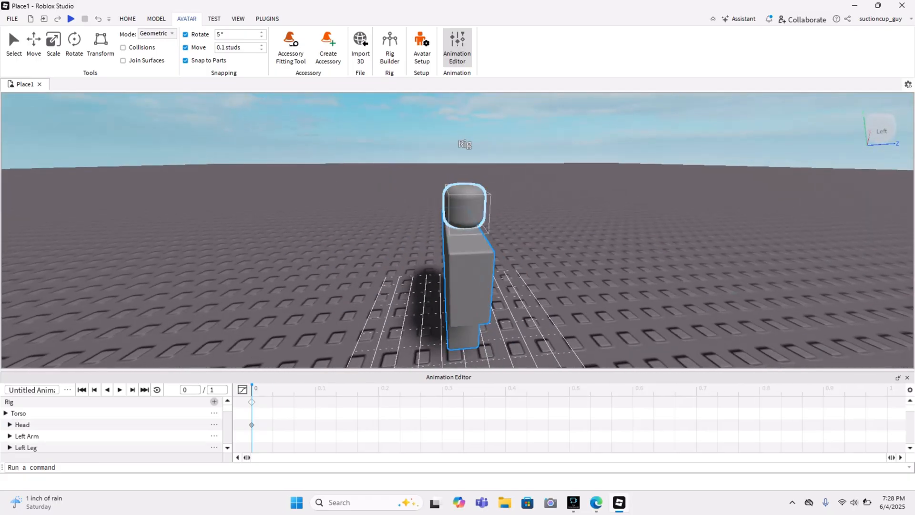
pyautogui.click(467, 217)
pyautogui.moveTo(420, 224); pyautogui.dragTo(416, 223)
pyautogui.click(395, 225)
# - Examine both rigs from the opposite side and from the front
pyautogui.scroll(-5, 395, 225)
pyautogui.press('s')
pyautogui.moveTo(396, 225); pyautogui.dragTo(276, 229, button='right')
pyautogui.press('w')
pyautogui.press('s')
pyautogui.press('w')
pyautogui.press('d')
pyautogui.press('s')
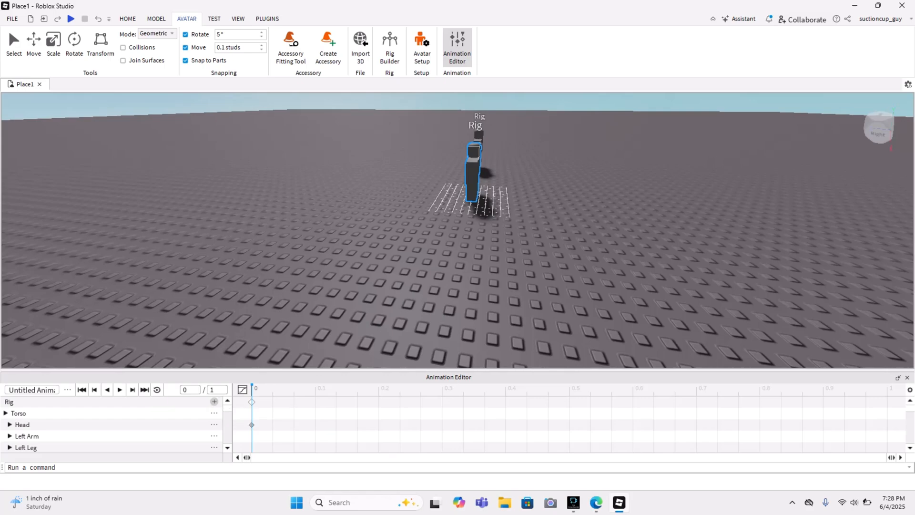
pyautogui.press('d')
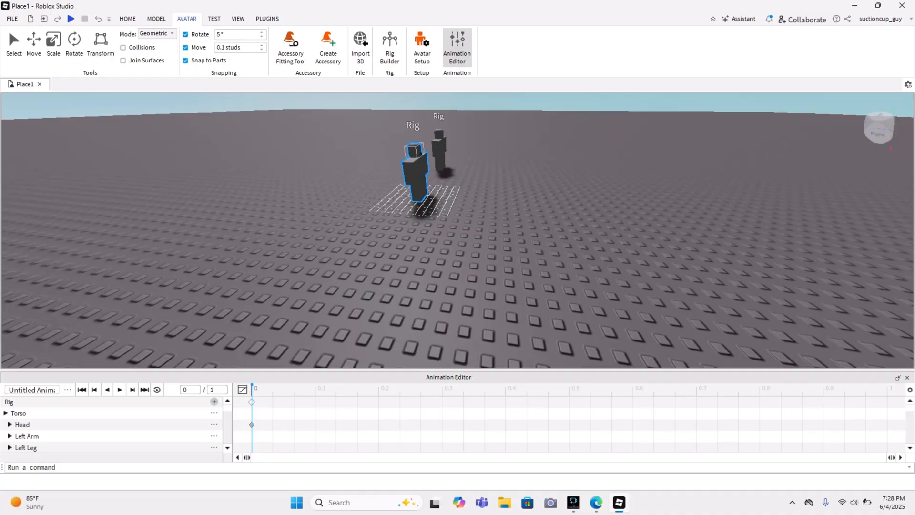
pyautogui.press('d')
pyautogui.moveTo(458, 229); pyautogui.dragTo(318, 277, button='right')
pyautogui.press('s')
pyautogui.press('w')
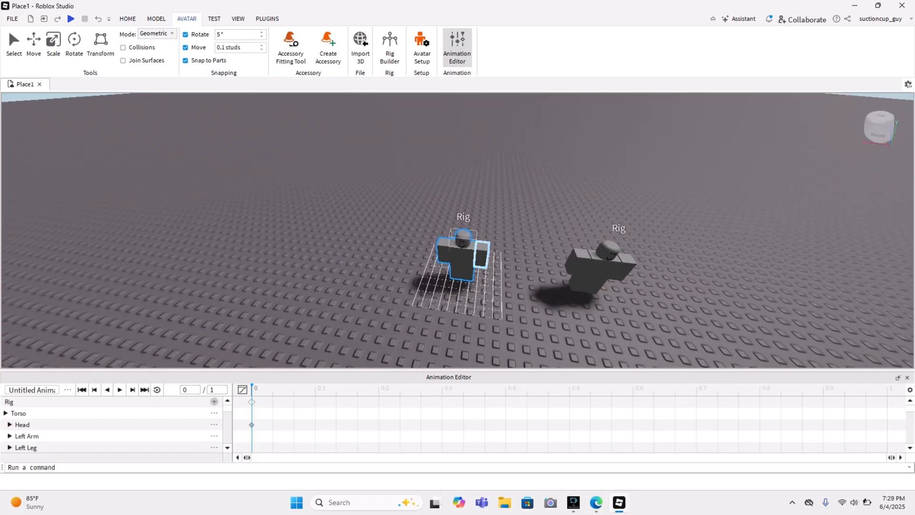
# - Load the first rig into the Animation Editor and add all its body parts as tracks
pyautogui.click(481, 255)
pyautogui.click(598, 270)
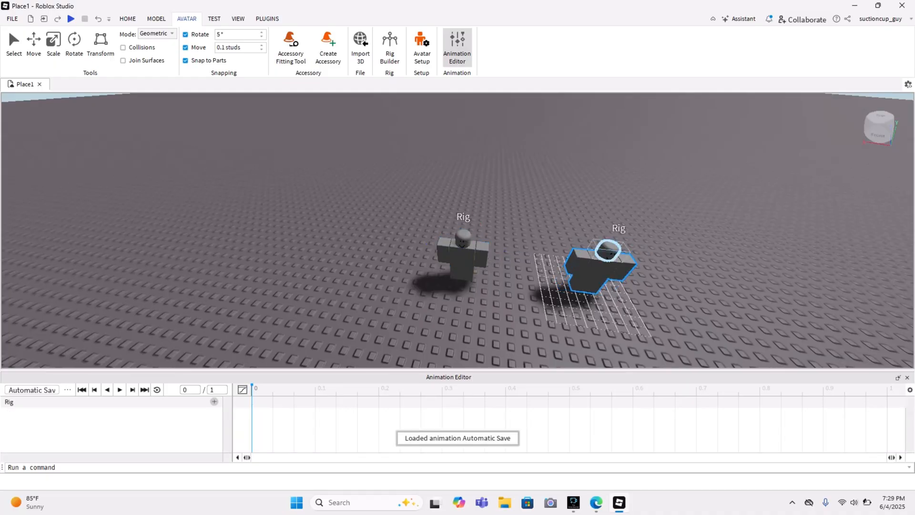
pyautogui.press('d')
pyautogui.press('w')
pyautogui.press('s')
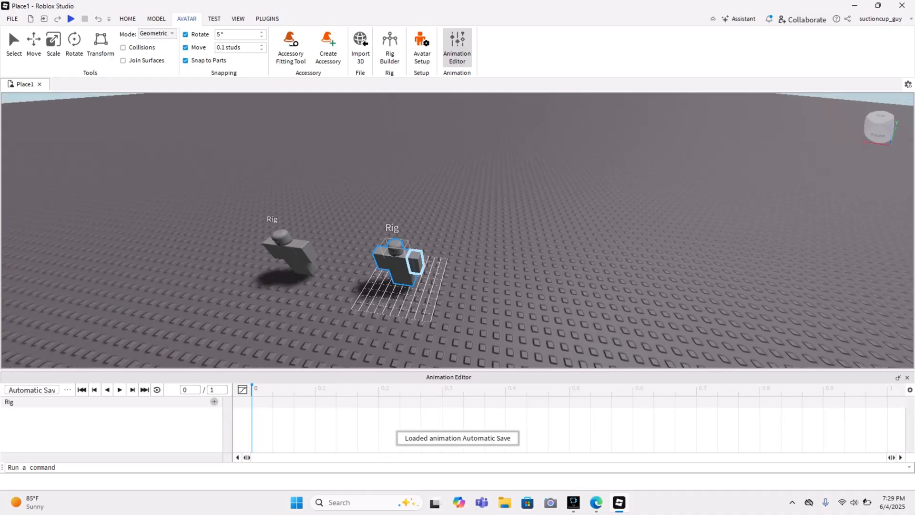
pyautogui.click(402, 256)
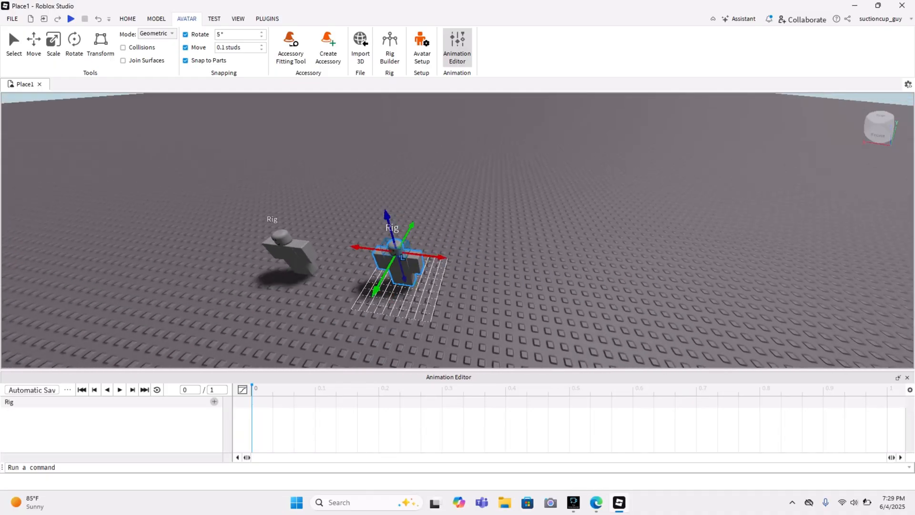
pyautogui.click(214, 402)
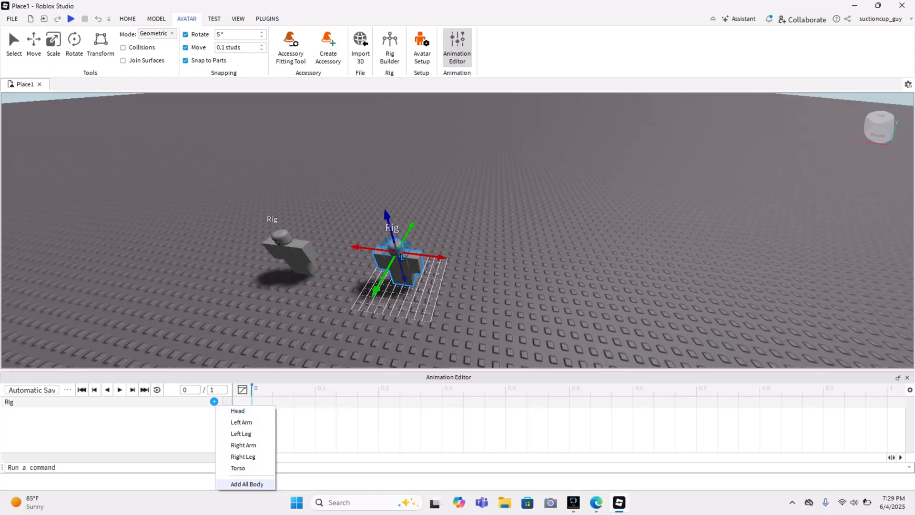
pyautogui.click(247, 484)
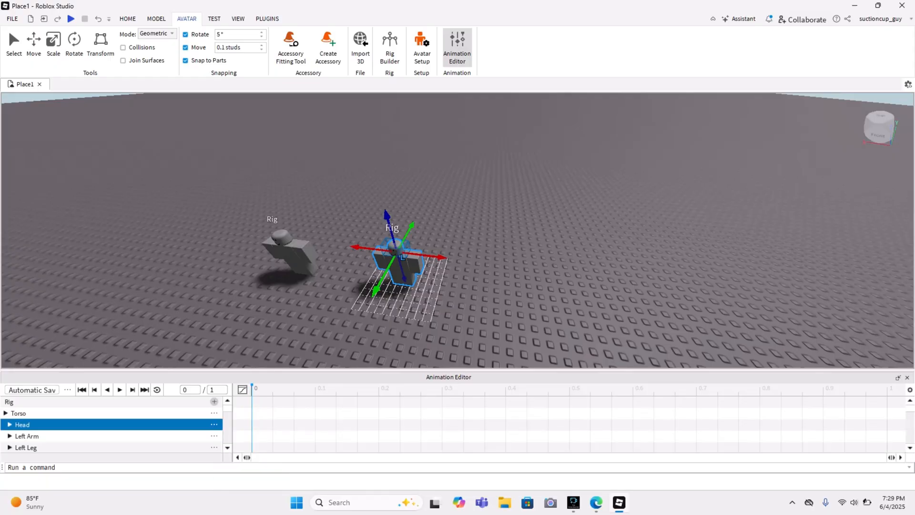
pyautogui.click(396, 247)
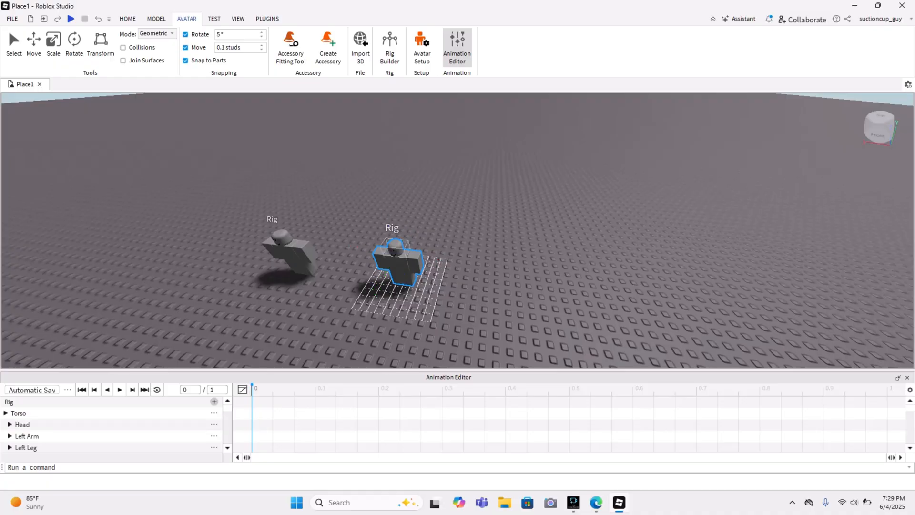
pyautogui.press('a')
pyautogui.press('w')
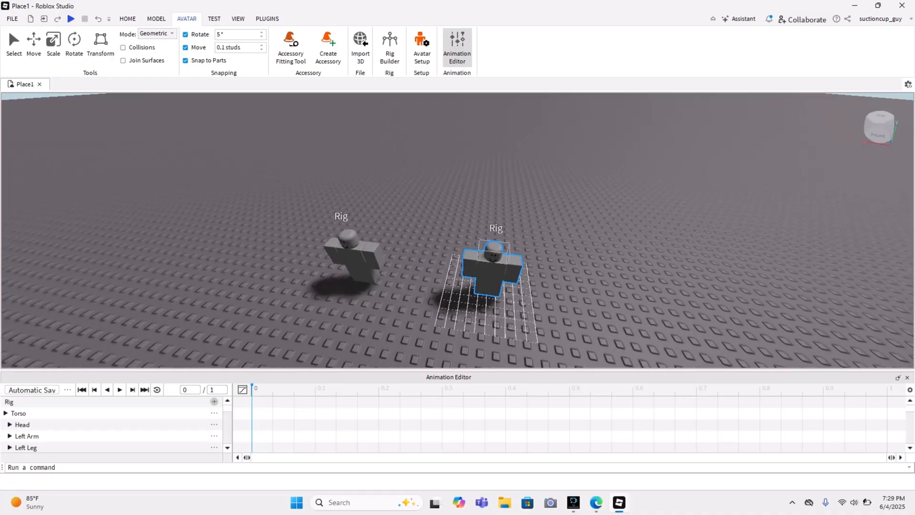
# - Select the first rig's torso and add a keyframe for it at time 0 on the animation timeline
pyautogui.press('d')
pyautogui.press('s')
pyautogui.press('w')
pyautogui.click(411, 264)
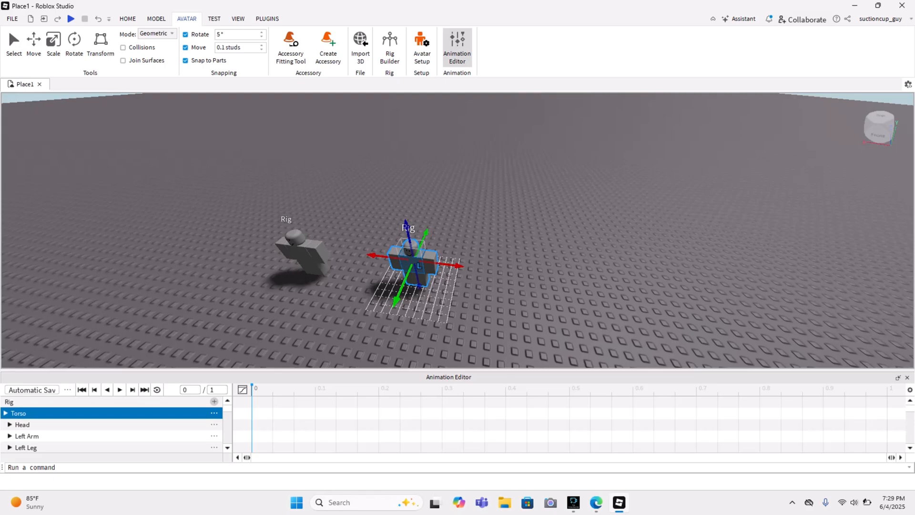
pyautogui.click(214, 413)
pyautogui.click(248, 419)
pyautogui.click(866, 389)
pyautogui.click(252, 389)
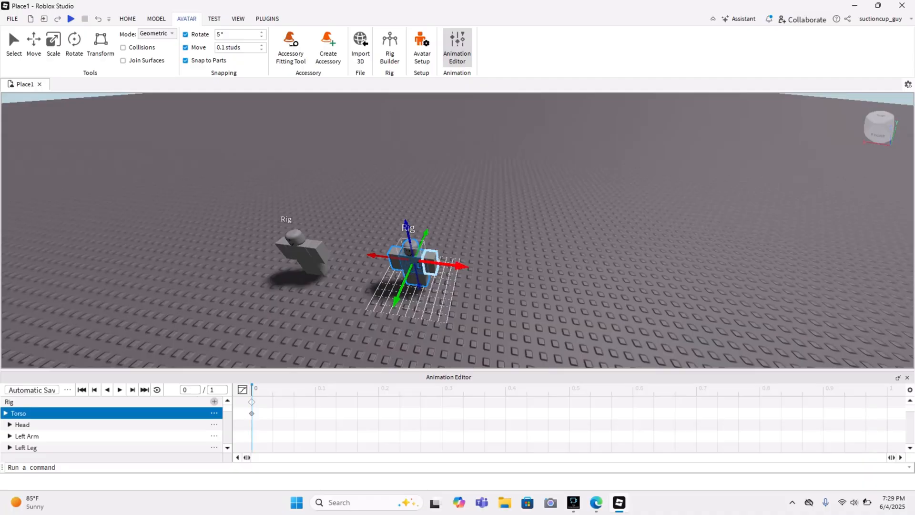
# - Rotate the first rig's left and right arms outward to the sides at time 0, and clear the selection
pyautogui.click(430, 263)
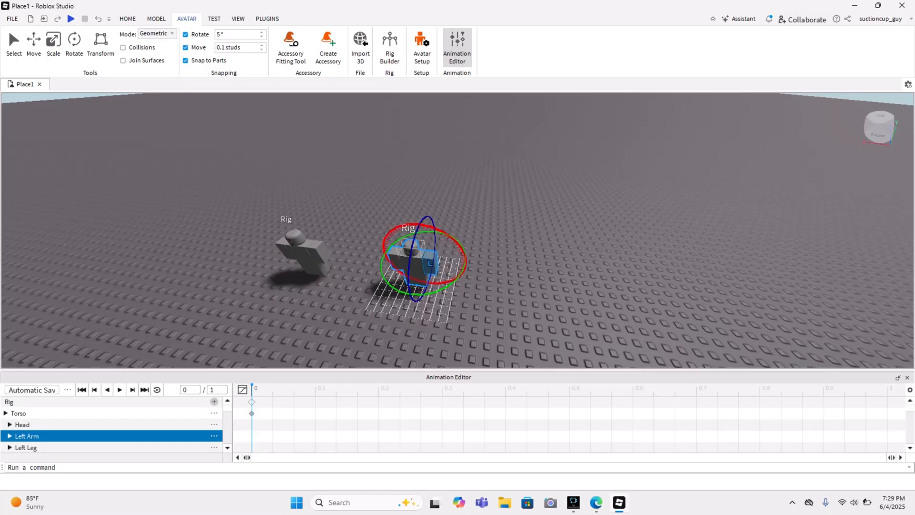
pyautogui.moveTo(453, 236); pyautogui.dragTo(422, 217)
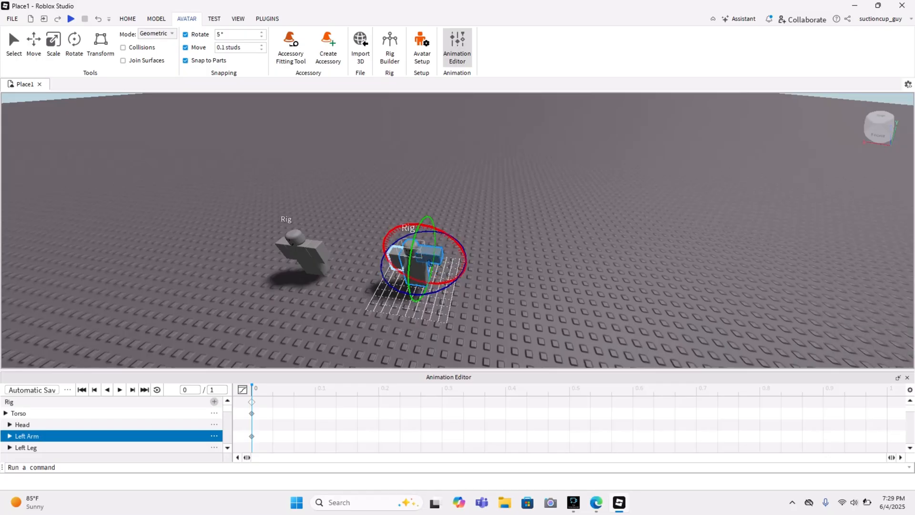
pyautogui.click(395, 259)
pyautogui.moveTo(370, 227); pyautogui.dragTo(434, 245)
pyautogui.click(423, 276)
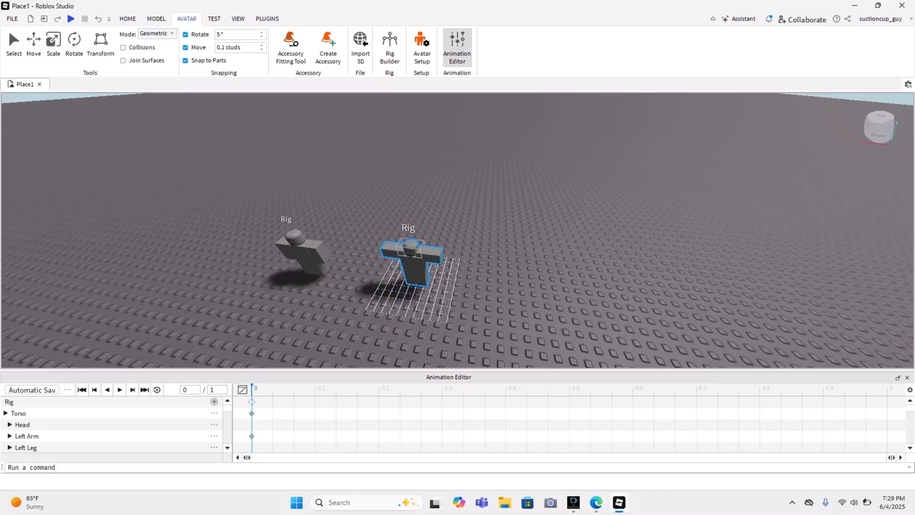
# - Set the time to 0.97 and move the first rig's torso well away from its start along the green axis
pyautogui.click(412, 267)
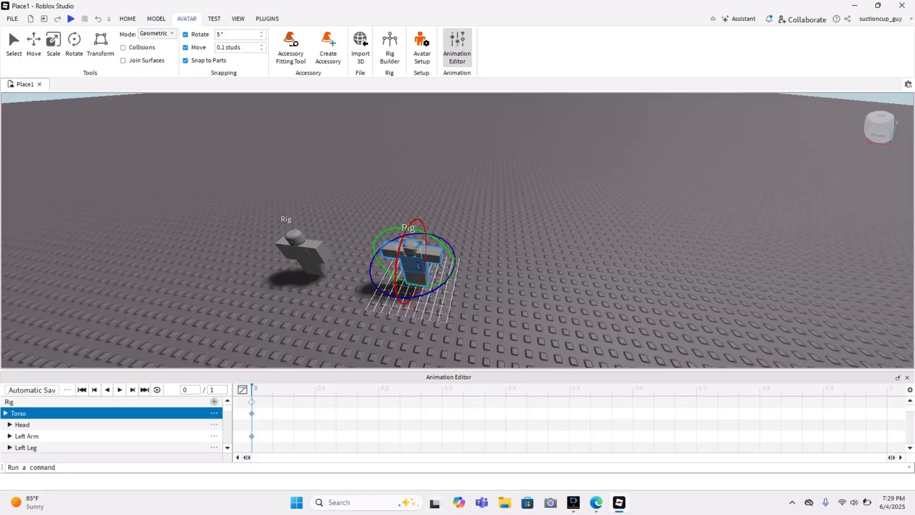
pyautogui.click(866, 389)
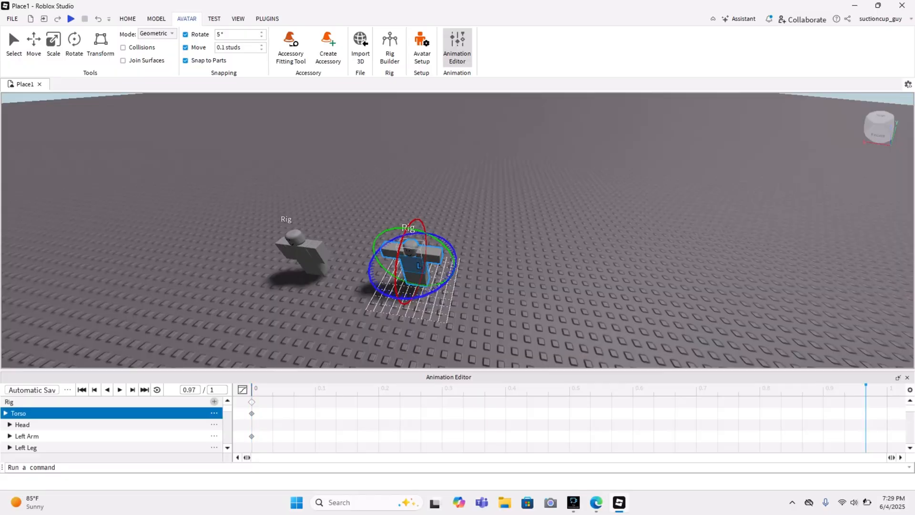
pyautogui.press('r')
pyautogui.moveTo(397, 304); pyautogui.dragTo(367, 365)
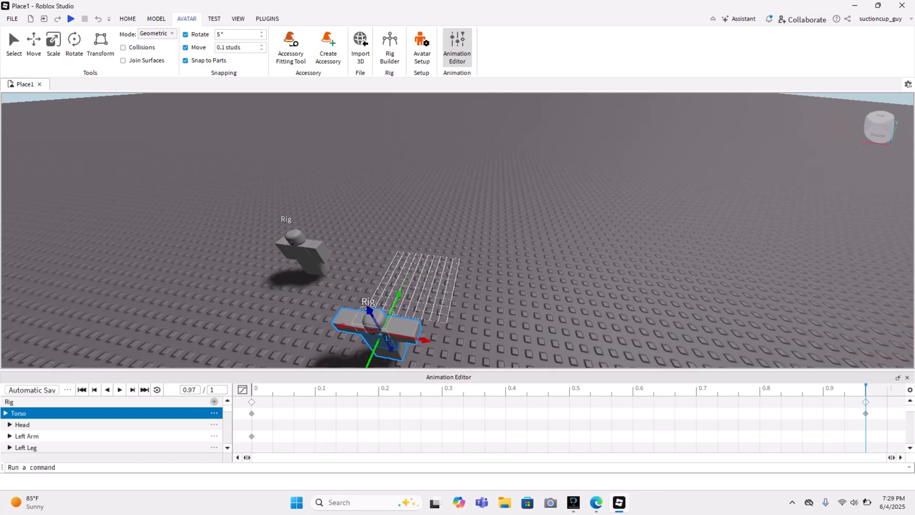
pyautogui.click(449, 346)
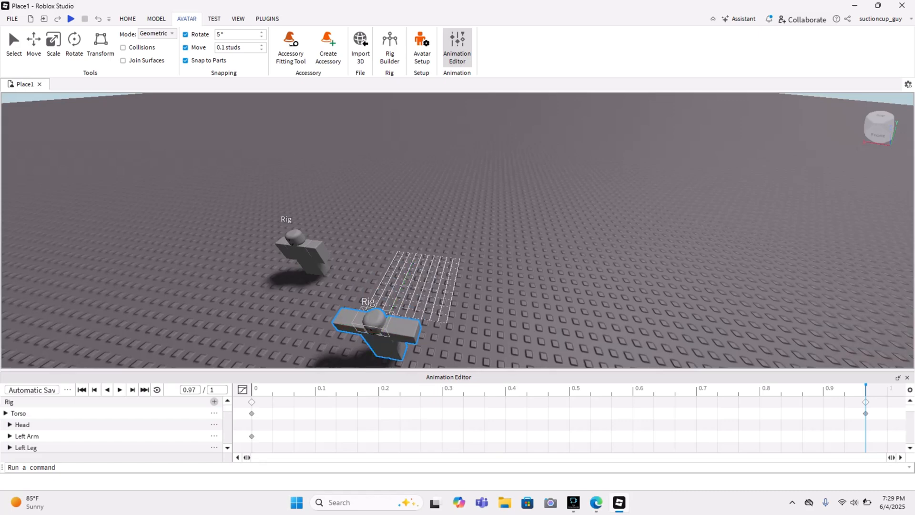
# - Load the second rig into the Animation Editor and move its torso slightly along the green axis at time 0.97
pyautogui.click(307, 254)
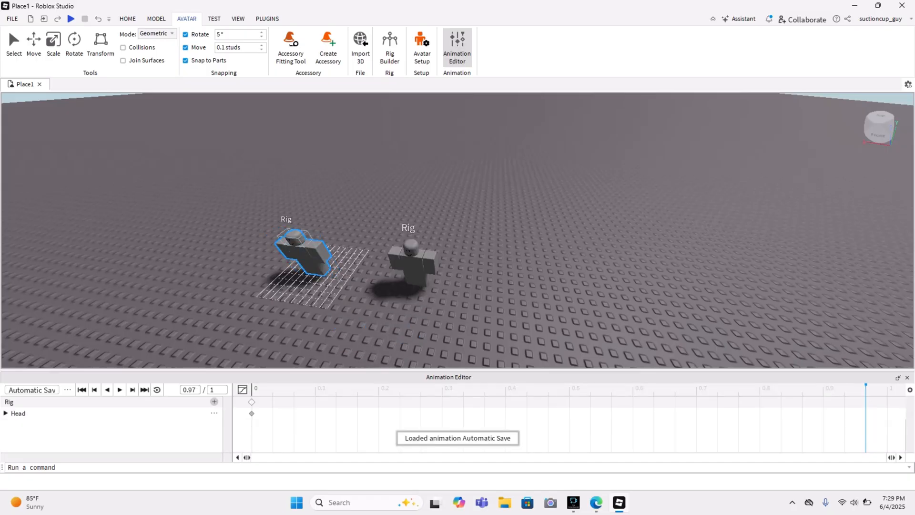
pyautogui.click(308, 258)
pyautogui.press('r')
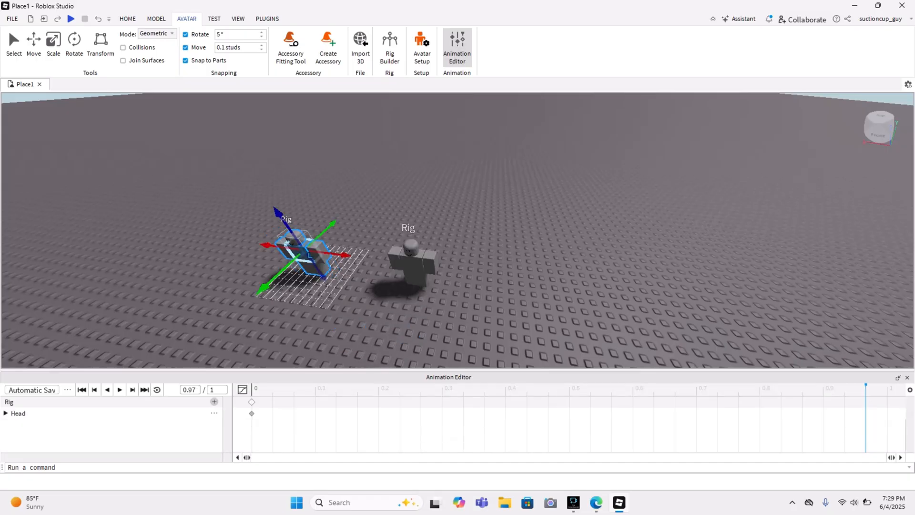
pyautogui.moveTo(262, 289); pyautogui.dragTo(257, 294)
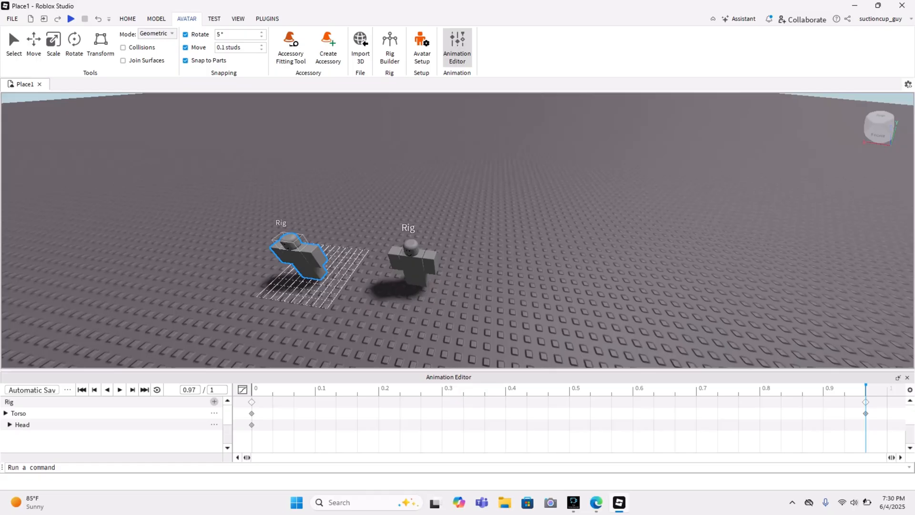
# - Load the first rig again and publish its animation to Roblox with "why" as both title and description
pyautogui.click(414, 268)
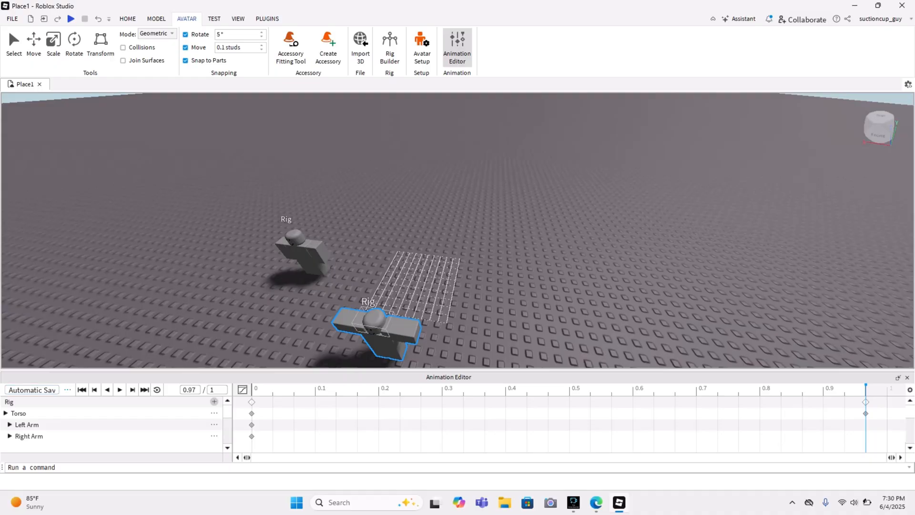
pyautogui.click(65, 391)
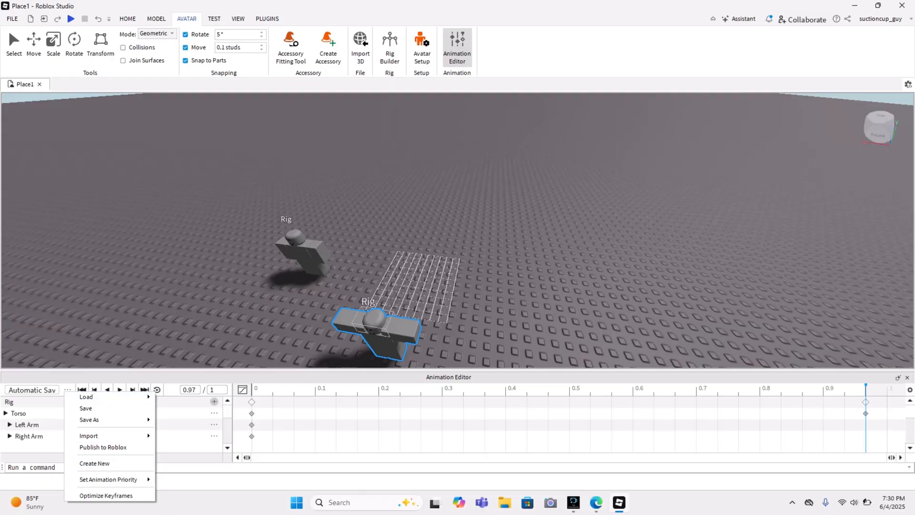
pyautogui.click(89, 444)
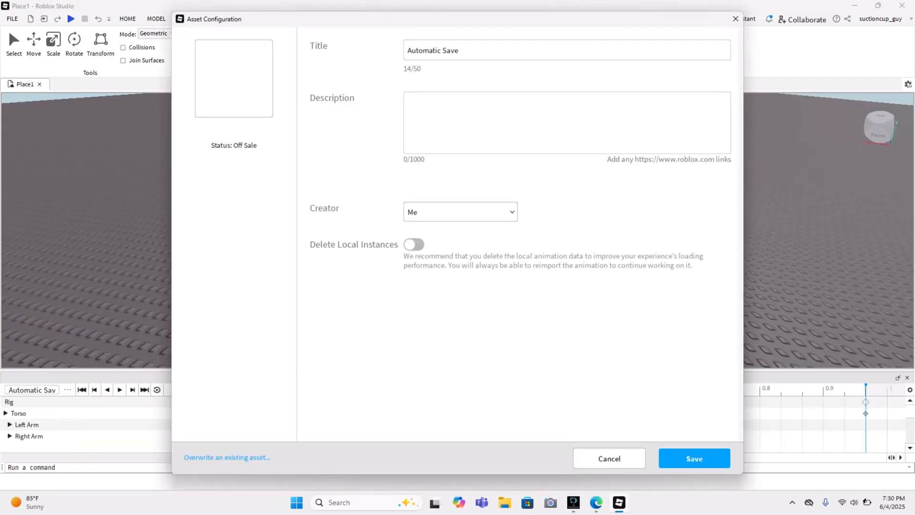
pyautogui.moveTo(477, 51); pyautogui.dragTo(406, 50)
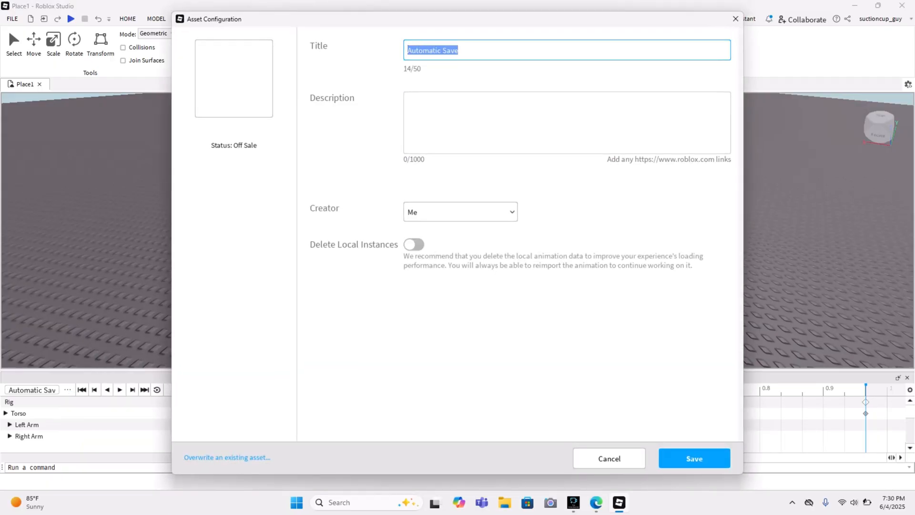
pyautogui.press('BackSpace')
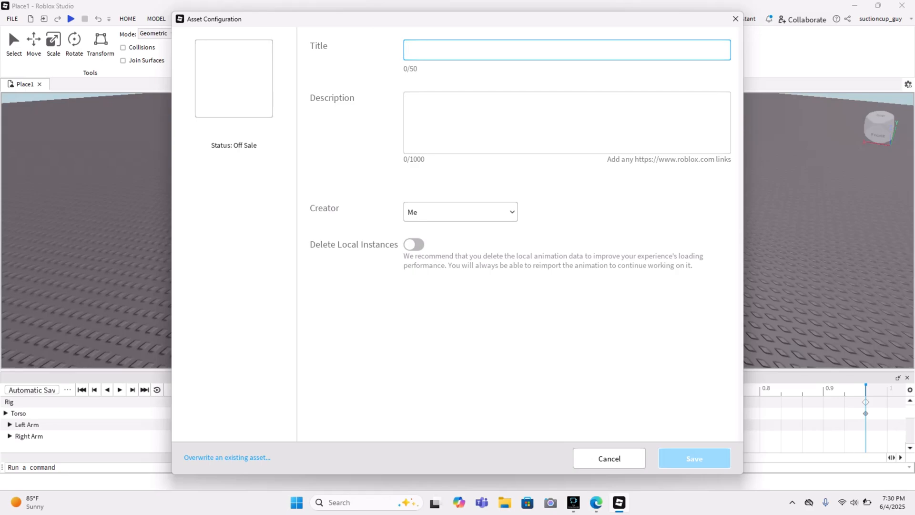
pyautogui.write('why')
pyautogui.press('Tab')
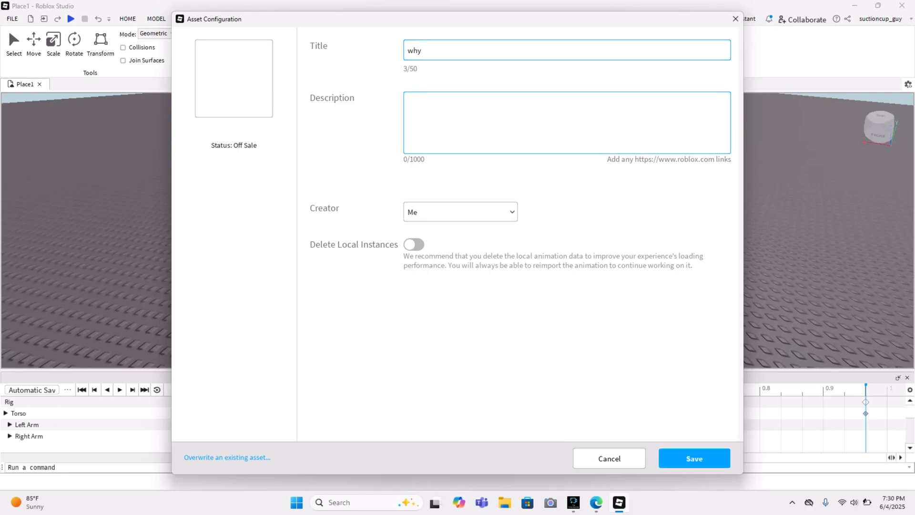
pyautogui.write('why')
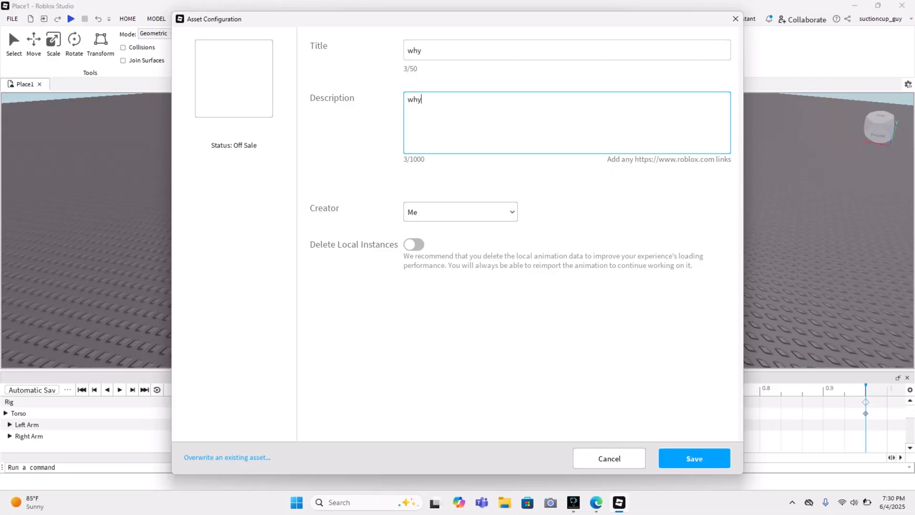
pyautogui.click(694, 458)
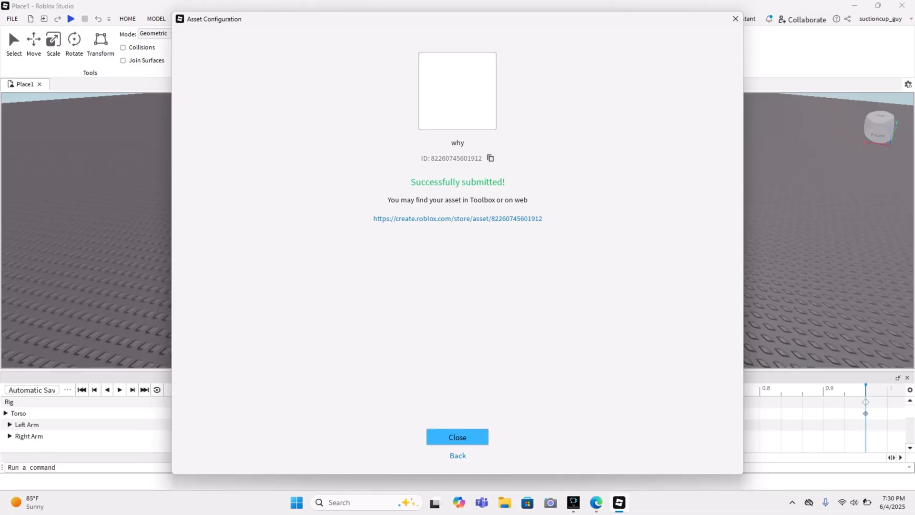
pyautogui.click(458, 437)
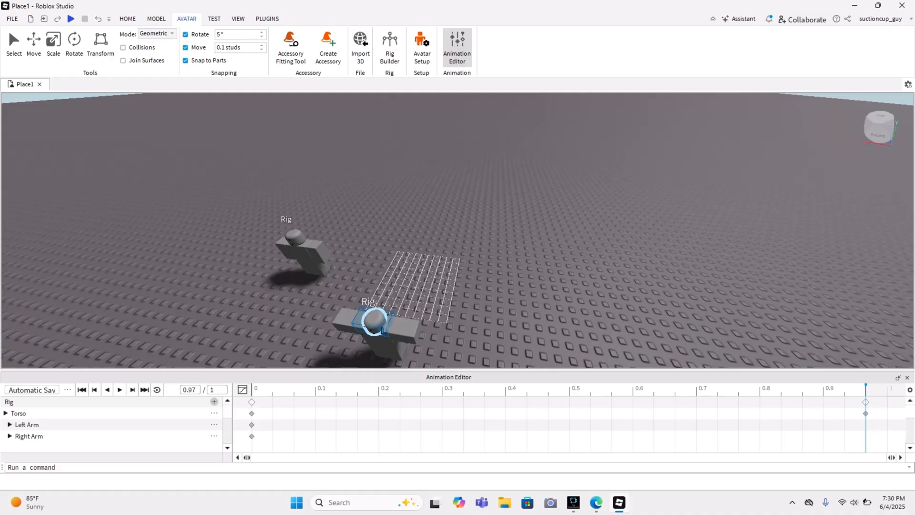
# - Switch the Animation Editor back to the second rig and select its torso
pyautogui.click(293, 244)
pyautogui.click(412, 265)
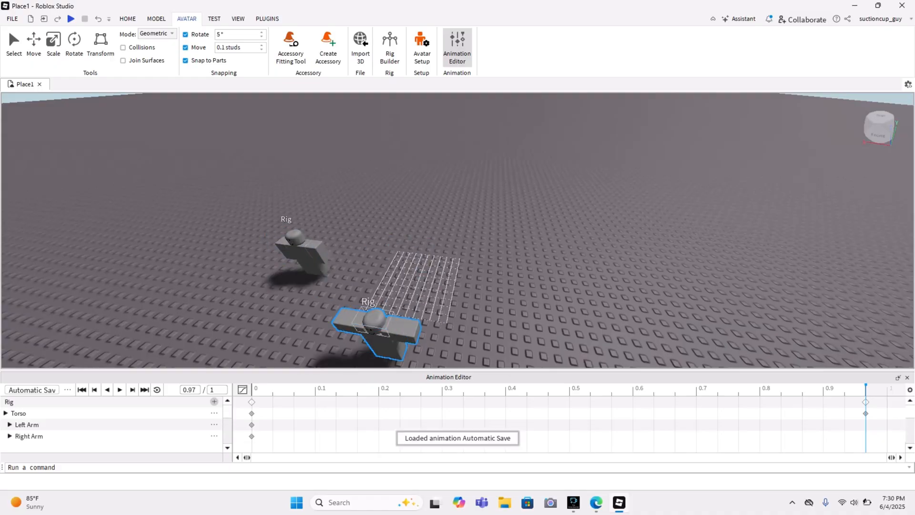
pyautogui.click(402, 329)
pyautogui.click(300, 252)
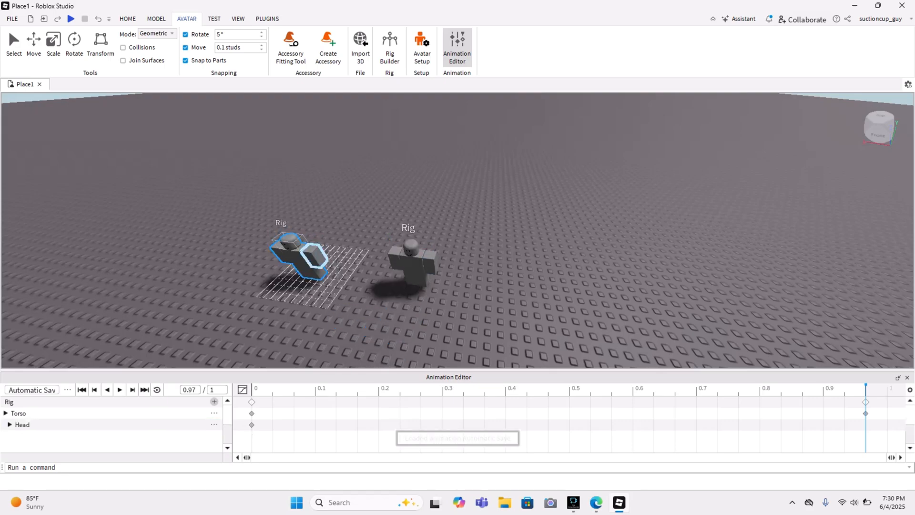
pyautogui.click(299, 249)
pyautogui.click(305, 259)
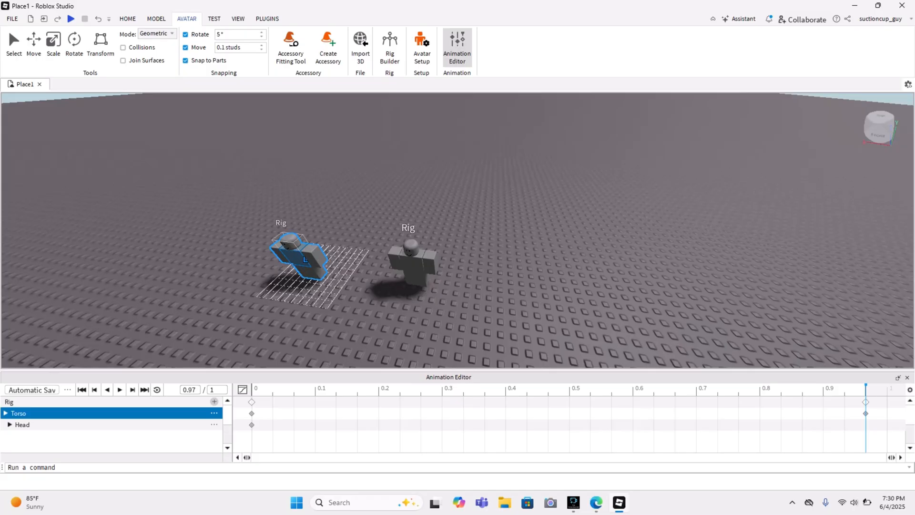
# - Publish the second rig's animation to Roblox with "no" as both title and description
pyautogui.click(68, 390)
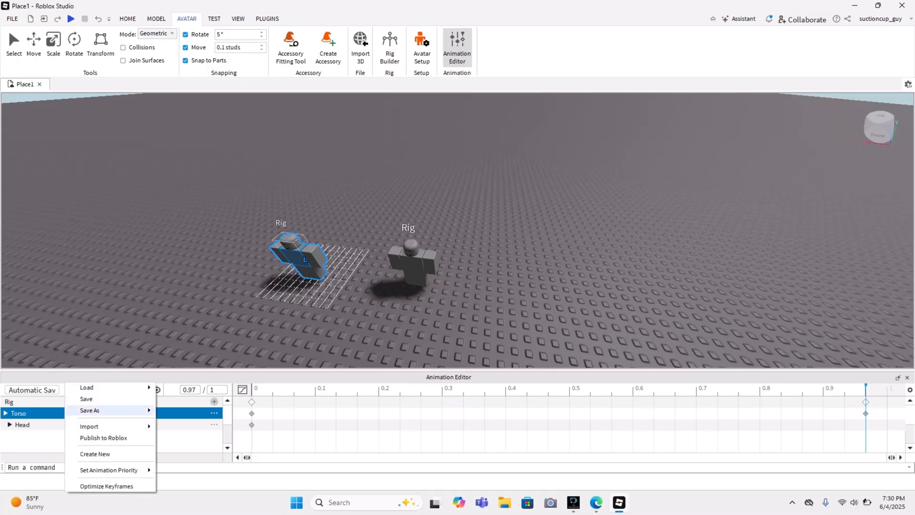
pyautogui.click(103, 438)
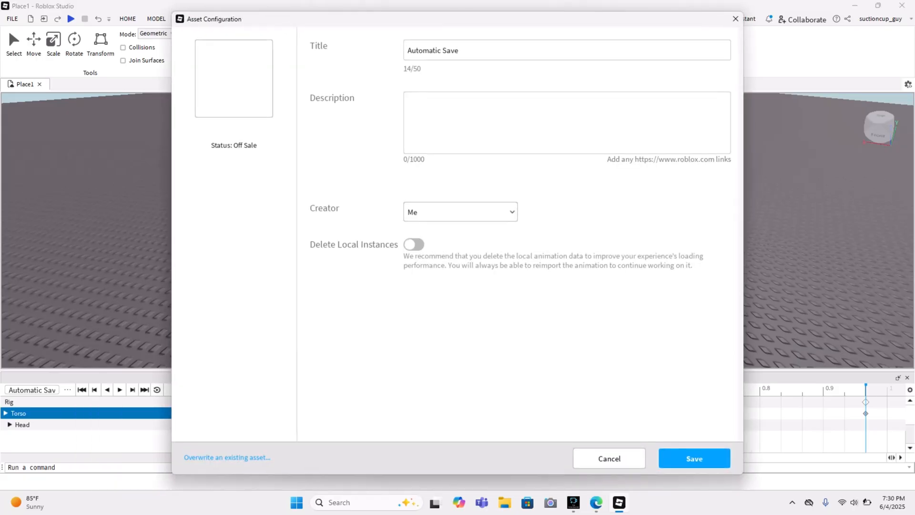
pyautogui.press('BackSpace')
pyautogui.press('BackSpace')
pyautogui.press('BackSpace')
pyautogui.press('BackSpace')
pyautogui.press('BackSpace')
pyautogui.press('BackSpace')
pyautogui.press('BackSpace')
pyautogui.press('BackSpace')
pyautogui.press('BackSpace')
pyautogui.press('BackSpace')
pyautogui.press('BackSpace')
pyautogui.press('BackSpace')
pyautogui.press('BackSpace')
pyautogui.press('BackSpace')
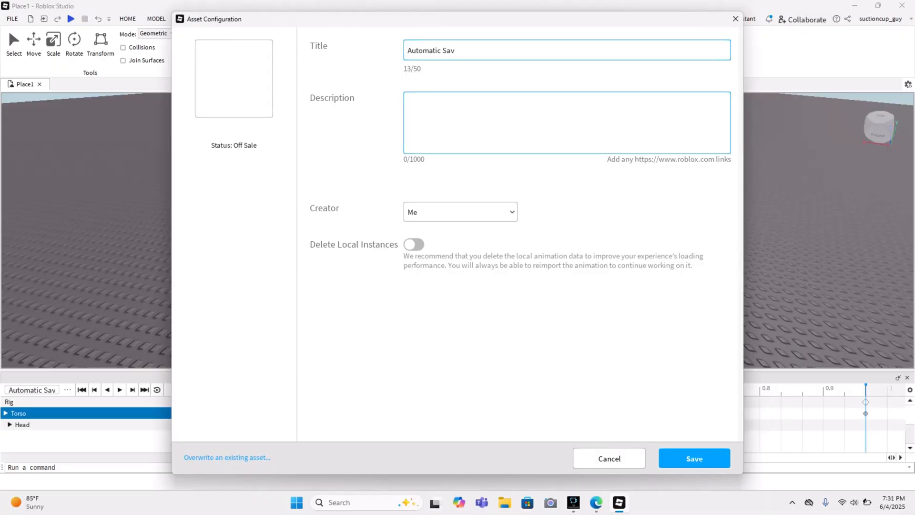
pyautogui.write('no')
pyautogui.press('Tab')
pyautogui.write('no')
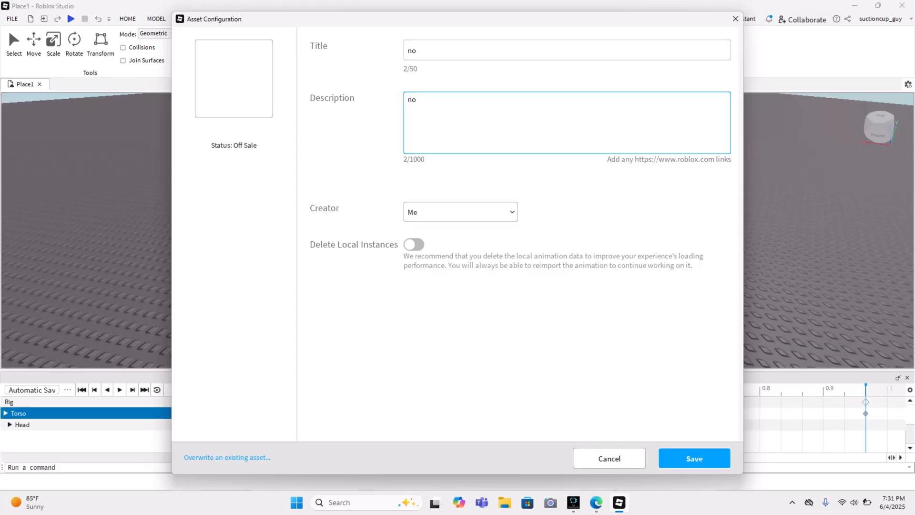
pyautogui.press('Return')
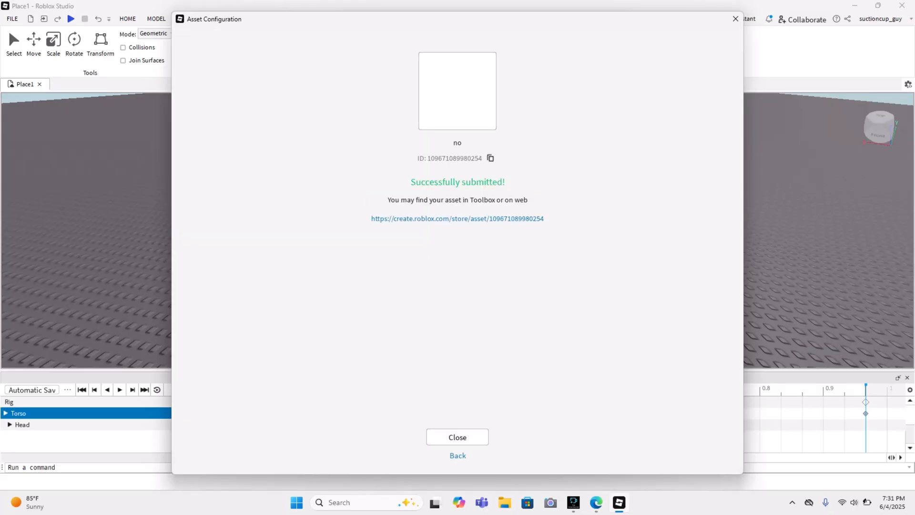
pyautogui.click(458, 436)
# - Reselect the first rig, close the Animation Editor and show the Explorer
pyautogui.click(458, 225)
pyautogui.scroll(-6, 457, 224)
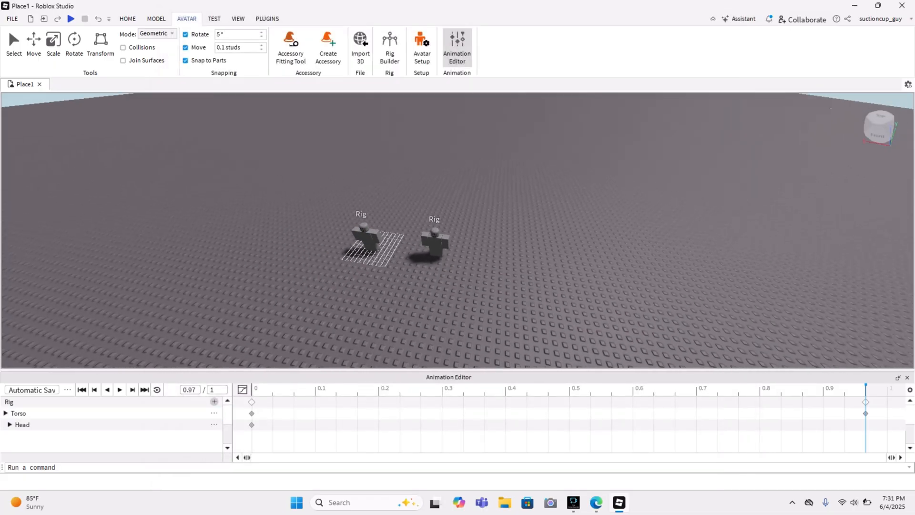
pyautogui.scroll(5, 457, 224)
pyautogui.click(407, 260)
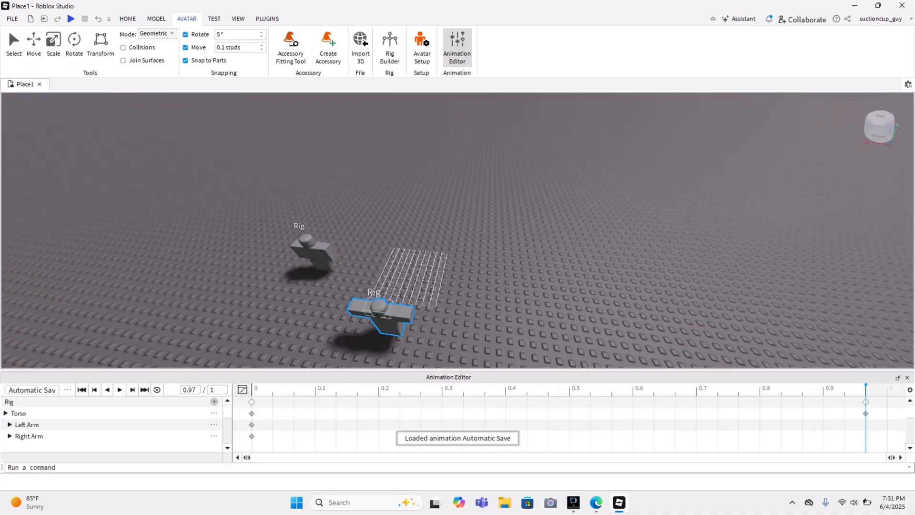
pyautogui.scroll(-5, 457, 231)
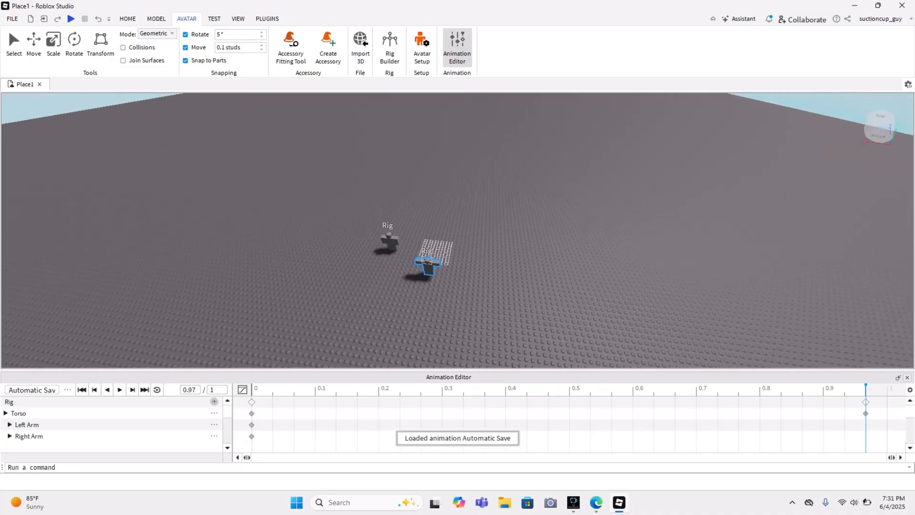
pyautogui.click(908, 377)
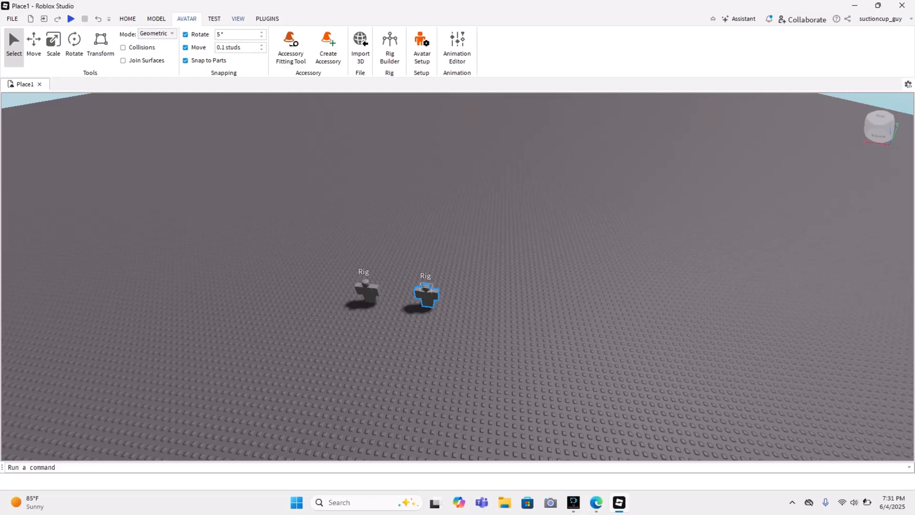
pyautogui.click(238, 19)
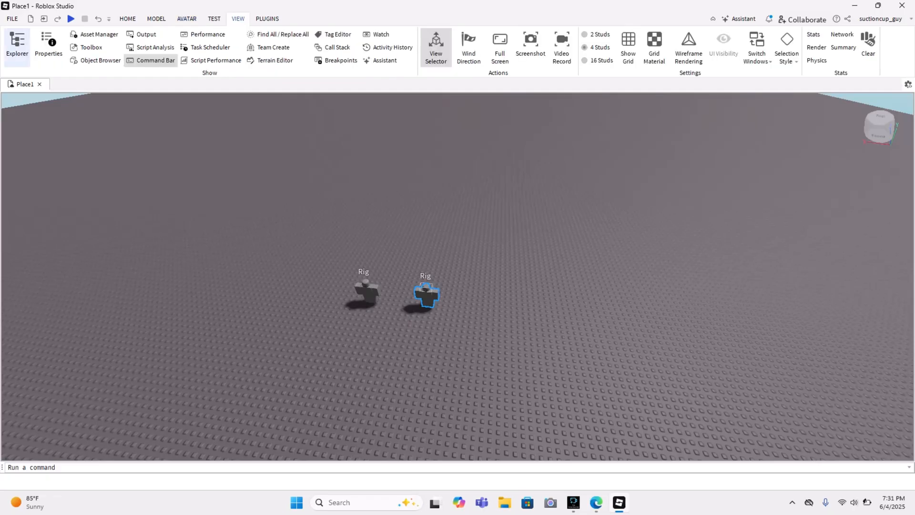
pyautogui.click(17, 45)
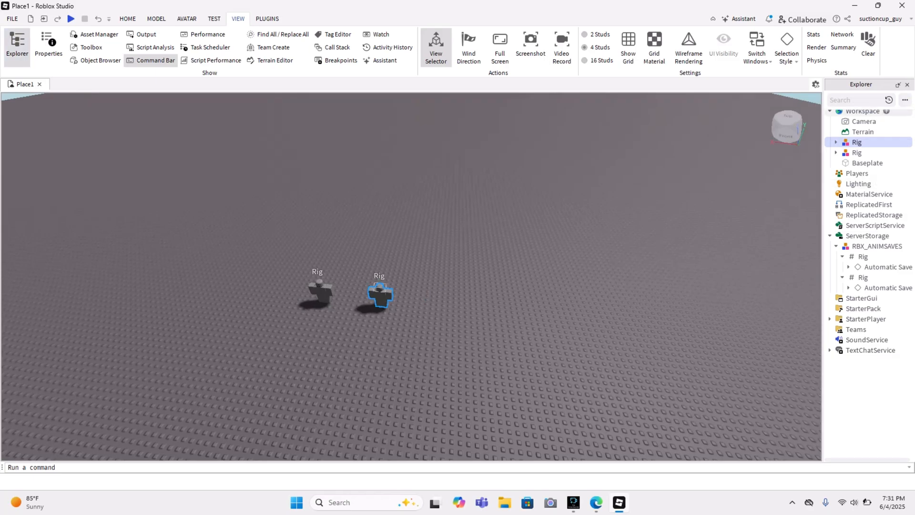
# - Expand both rigs in the Explorer to list their parts, dismissing the low-battery alert
pyautogui.click(836, 142)
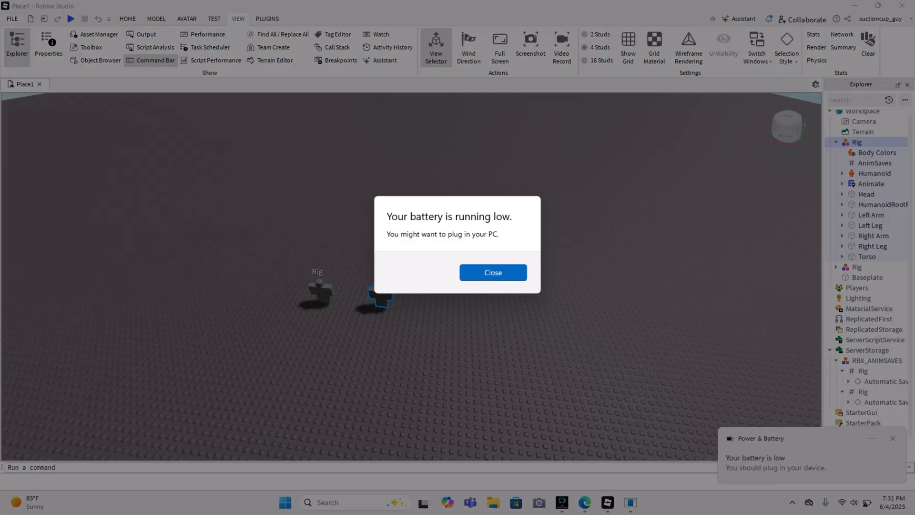
pyautogui.click(493, 273)
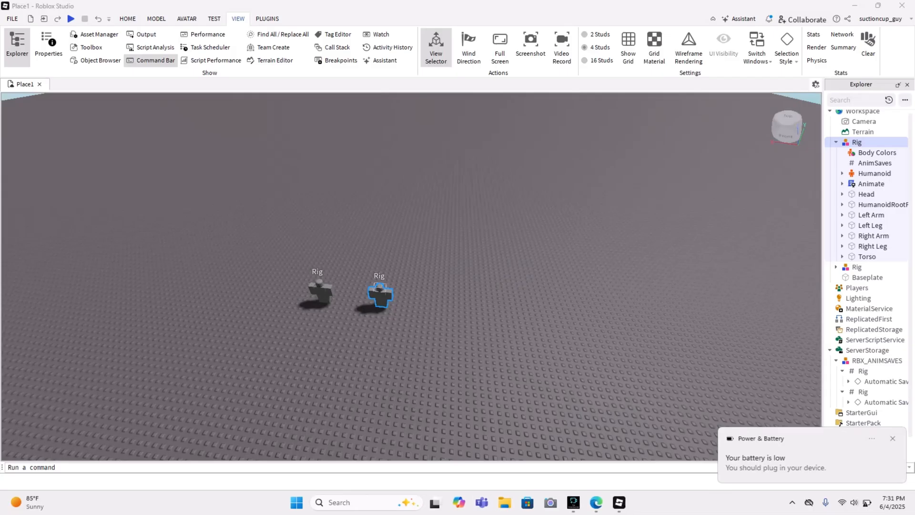
pyautogui.click(493, 272)
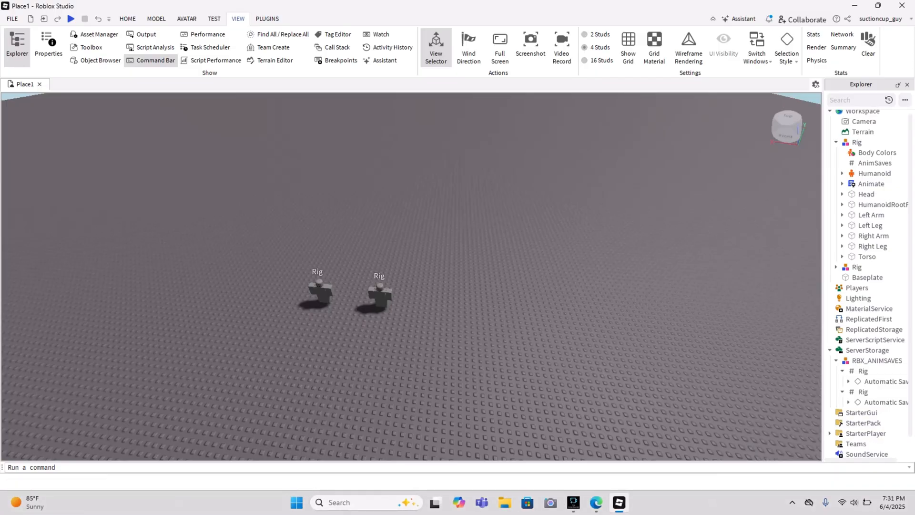
pyautogui.click(908, 85)
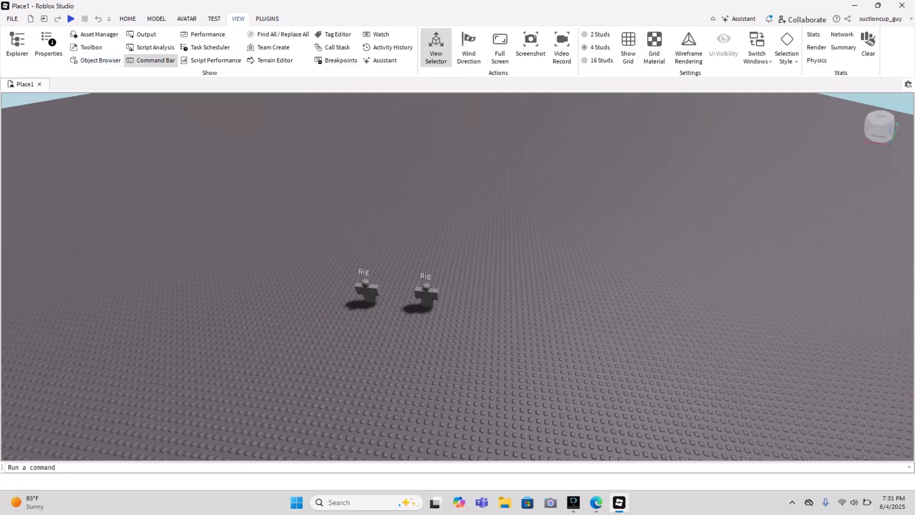
pyautogui.click(17, 47)
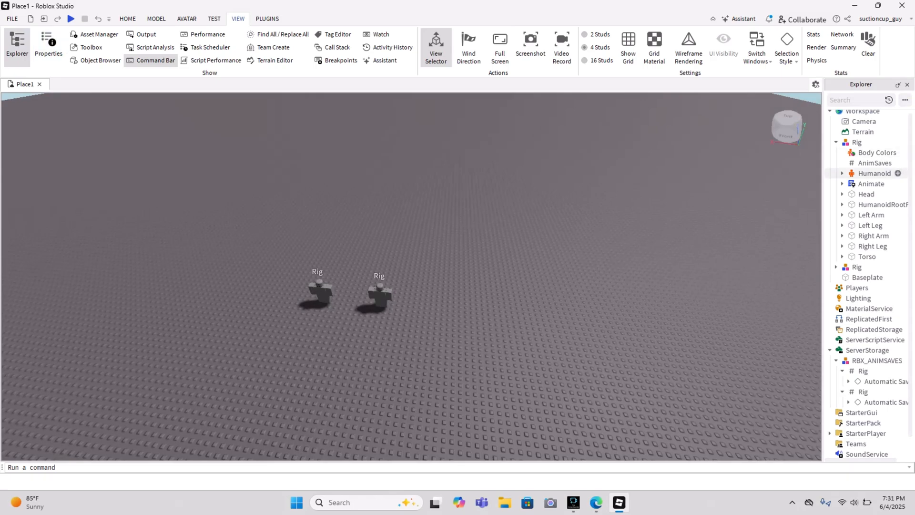
pyautogui.click(836, 267)
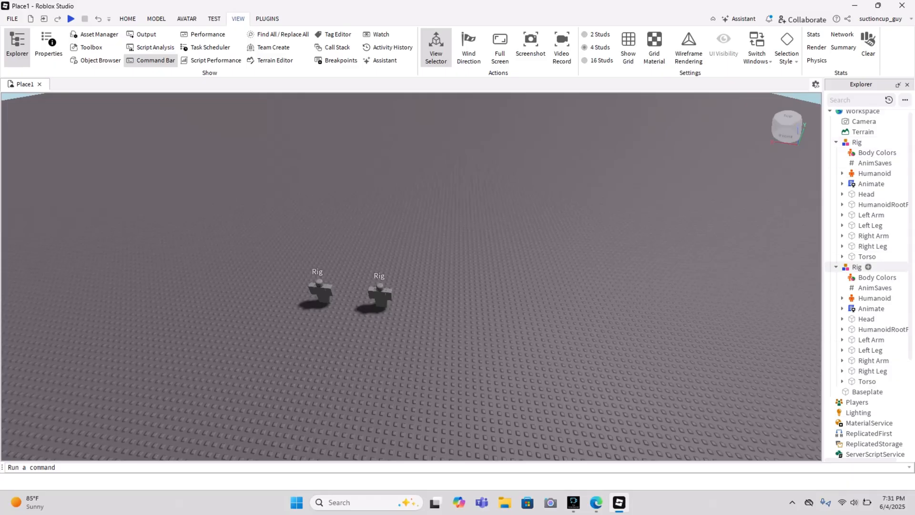
# - Rename the second rig as Rig2
pyautogui.click(869, 267)
pyautogui.click(885, 266)
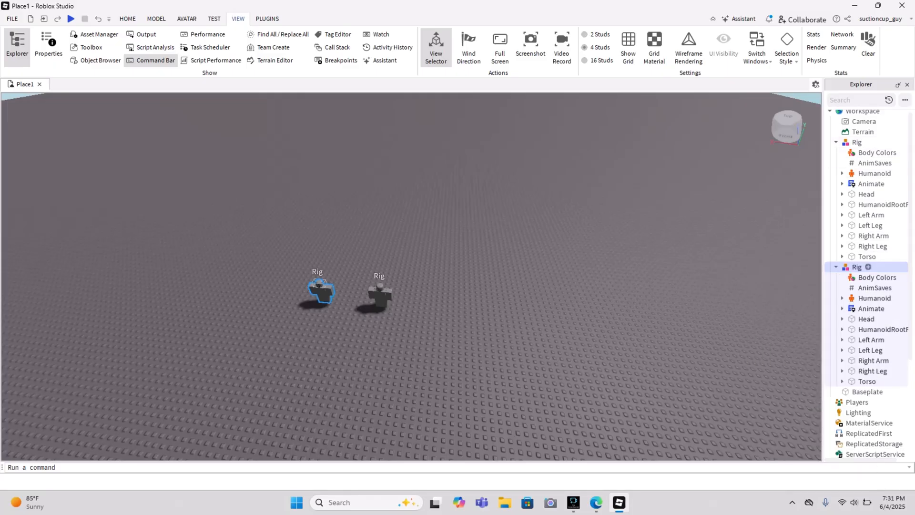
pyautogui.press('F2')
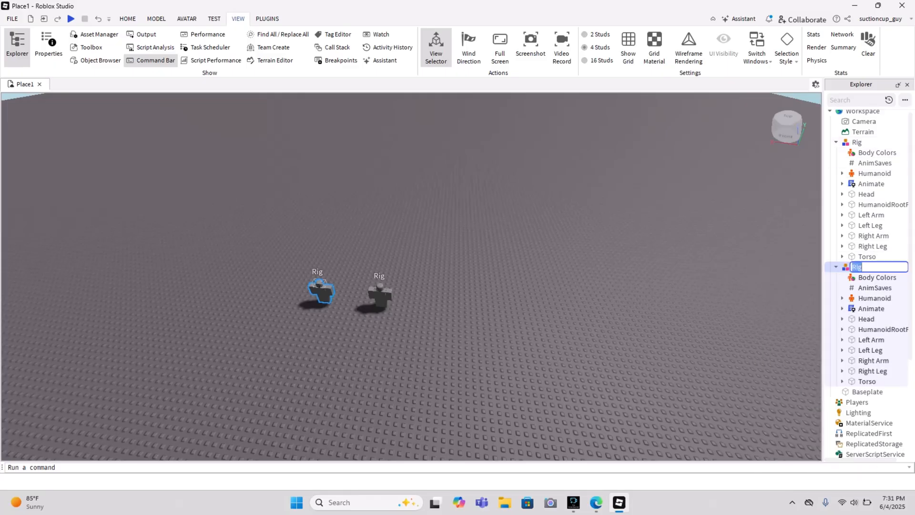
pyautogui.write('Rig2')
pyautogui.press('Return')
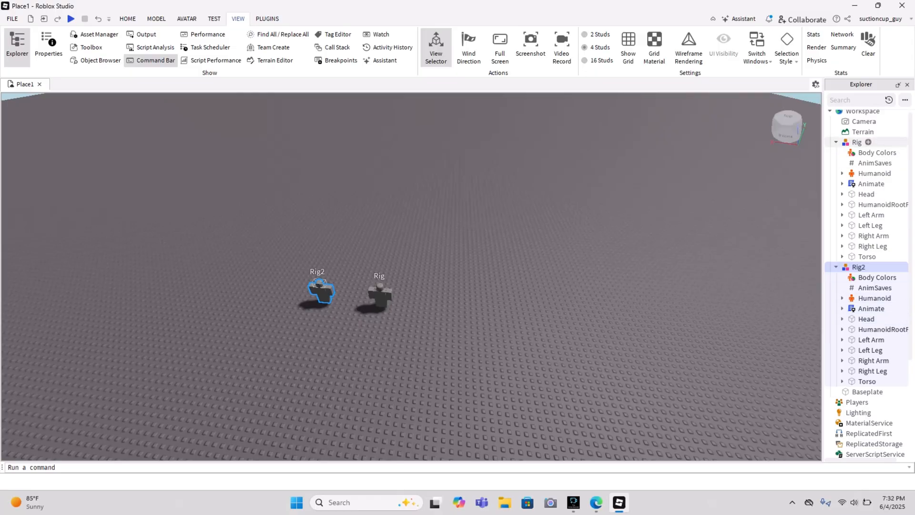
# - Add a Script to the first rig and insert an Animation object inside that script
pyautogui.click(869, 142)
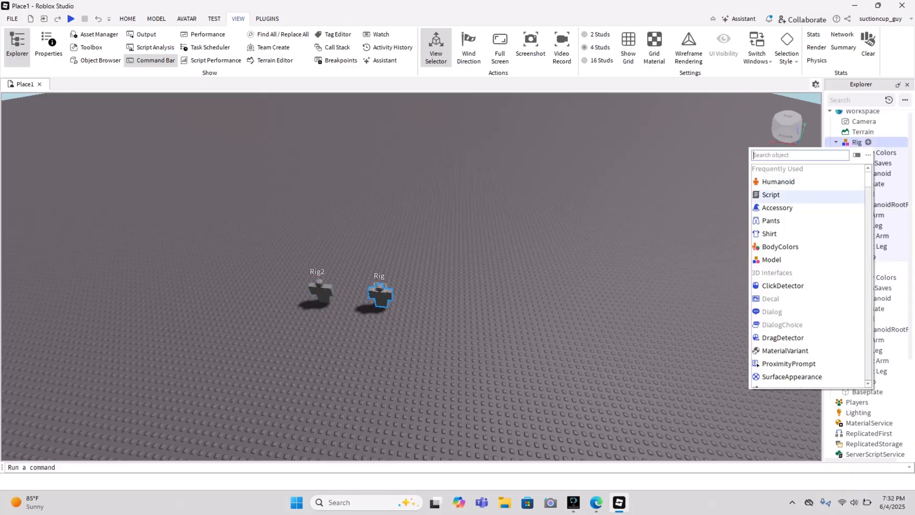
pyautogui.click(771, 194)
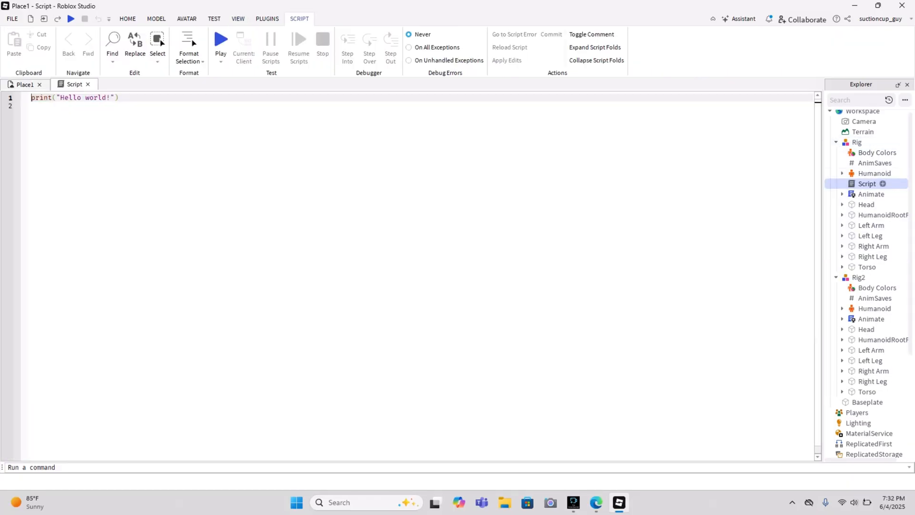
pyautogui.click(883, 183)
pyautogui.click(791, 226)
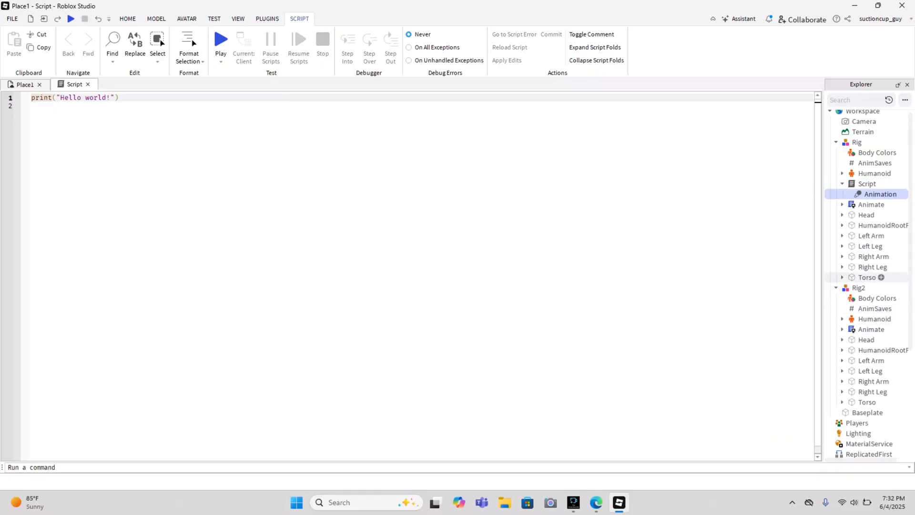
# - Add a Script to Rig2 and insert an Animation object inside that script
pyautogui.click(873, 288)
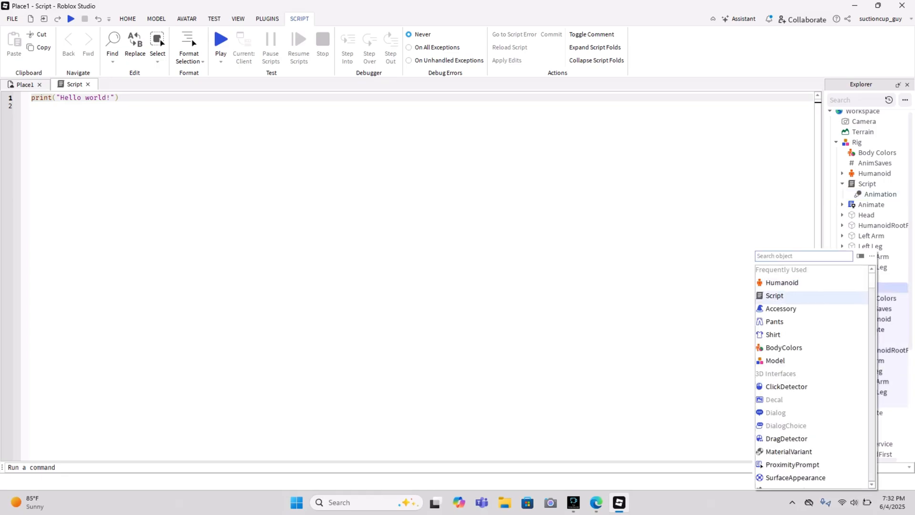
pyautogui.click(775, 296)
pyautogui.click(883, 327)
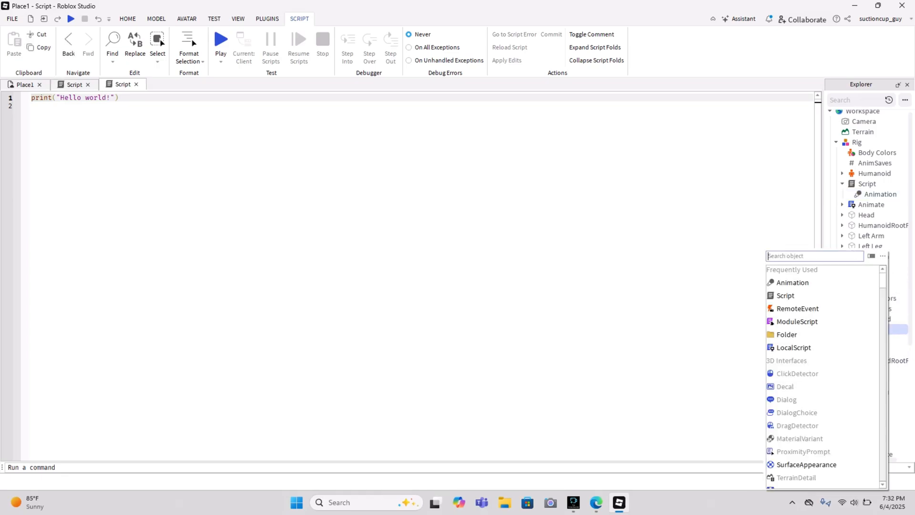
pyautogui.click(793, 282)
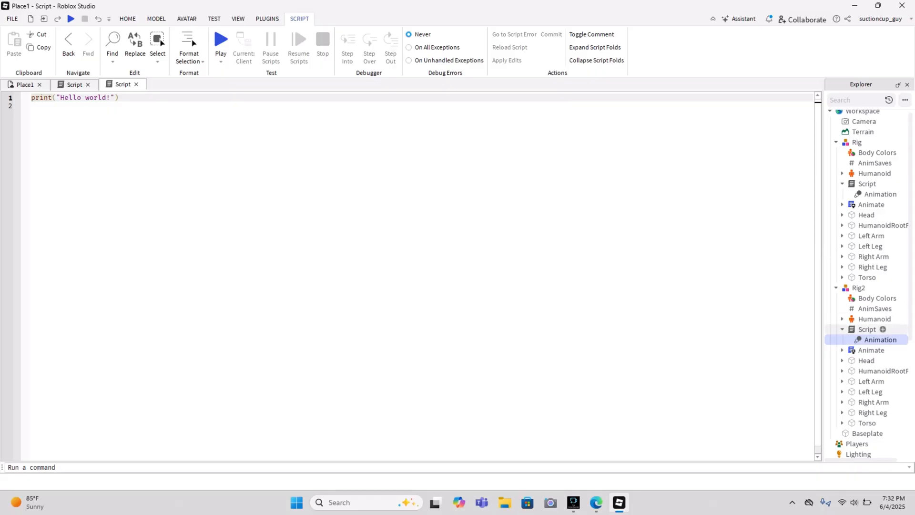
# - Rename the script inside Rig2 as Script2 and dismiss the Lenovo Vantage notification
pyautogui.doubleClick(869, 329)
pyautogui.click(868, 329)
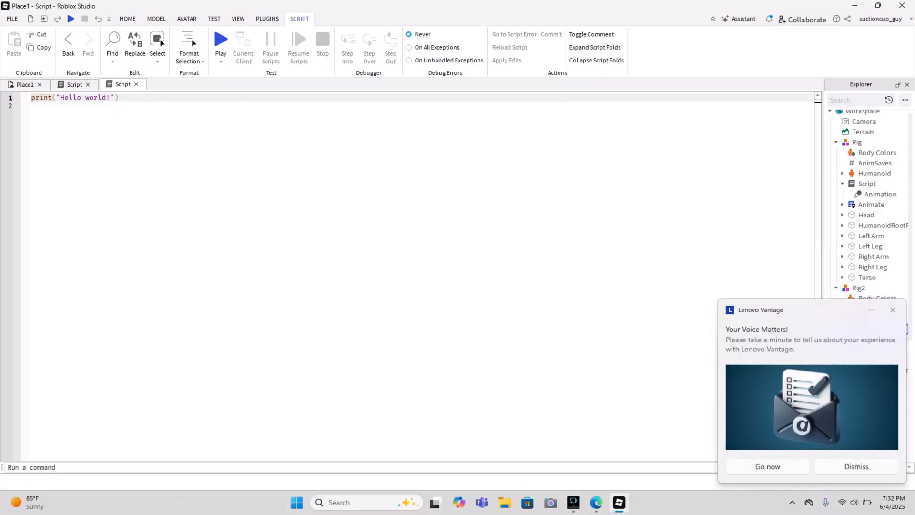
pyautogui.write('2')
pyautogui.click(893, 310)
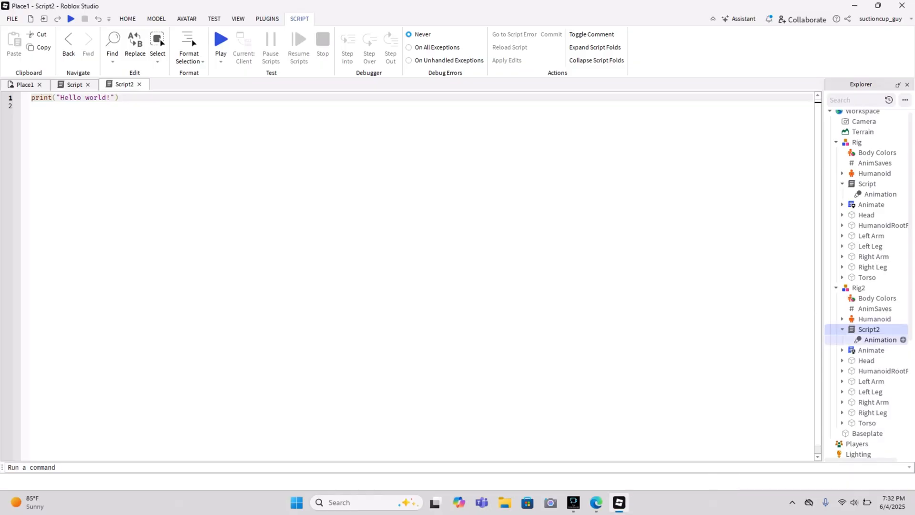
pyautogui.click(871, 350)
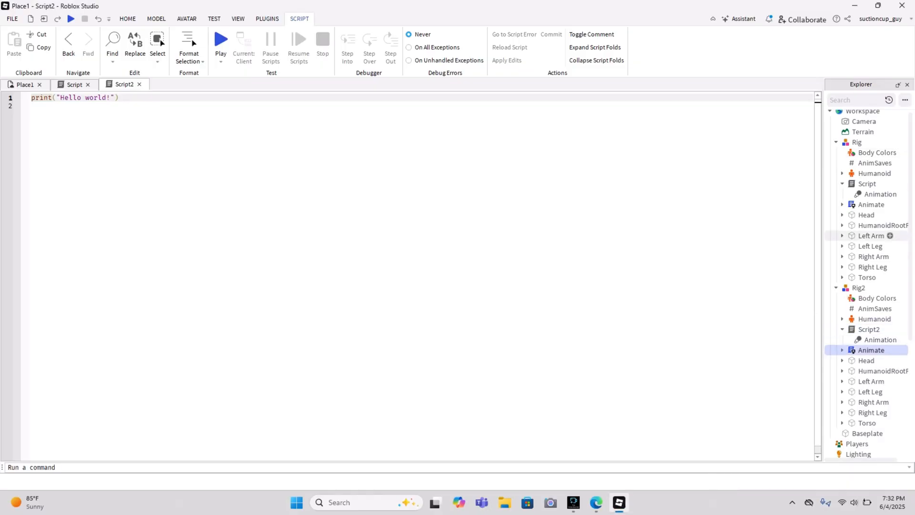
# - Rename the Animation object inside Script2 as Animation2
pyautogui.click(881, 340)
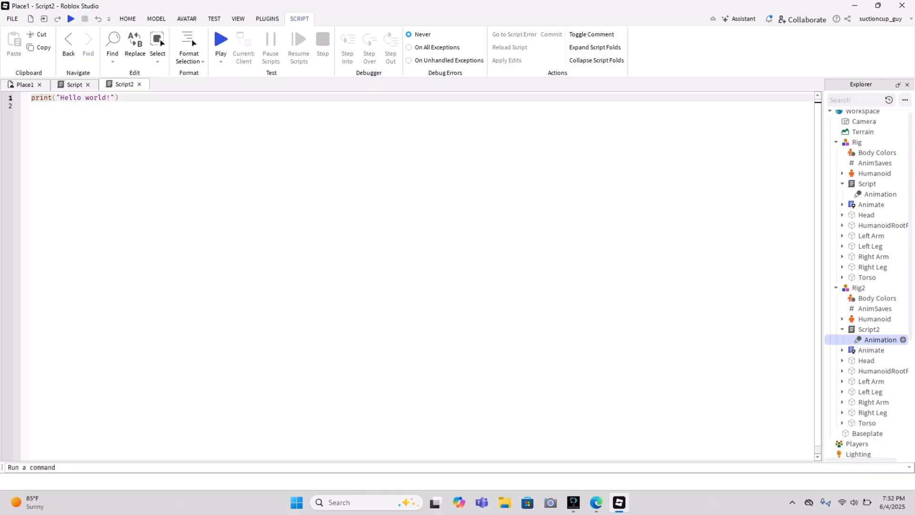
pyautogui.press('F2')
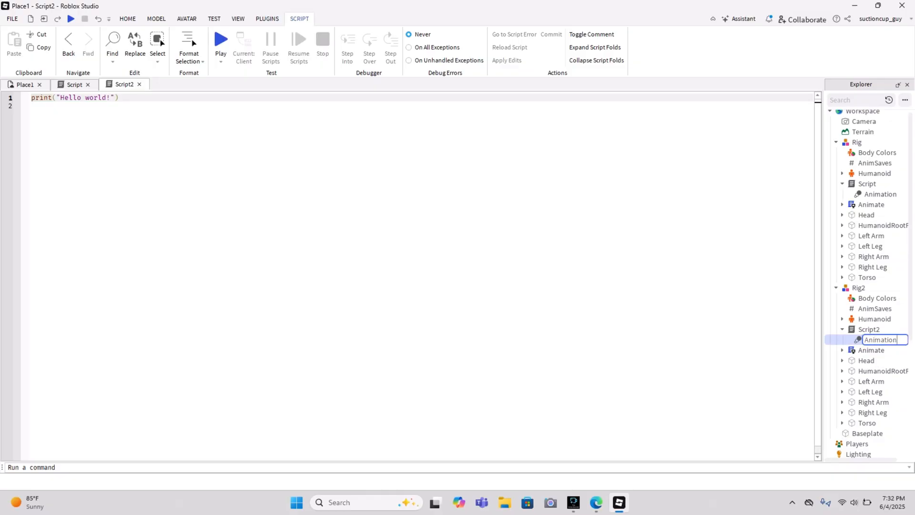
pyautogui.write('2')
pyautogui.click(875, 350)
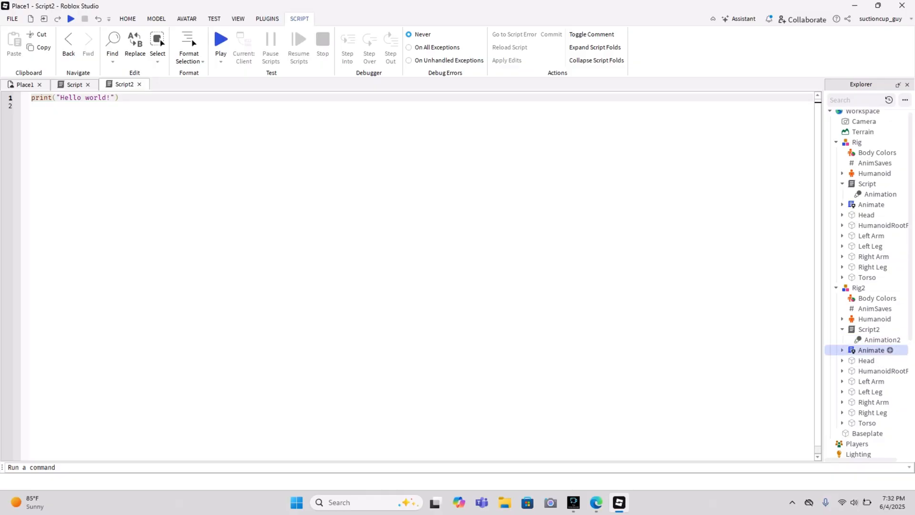
pyautogui.click(886, 339)
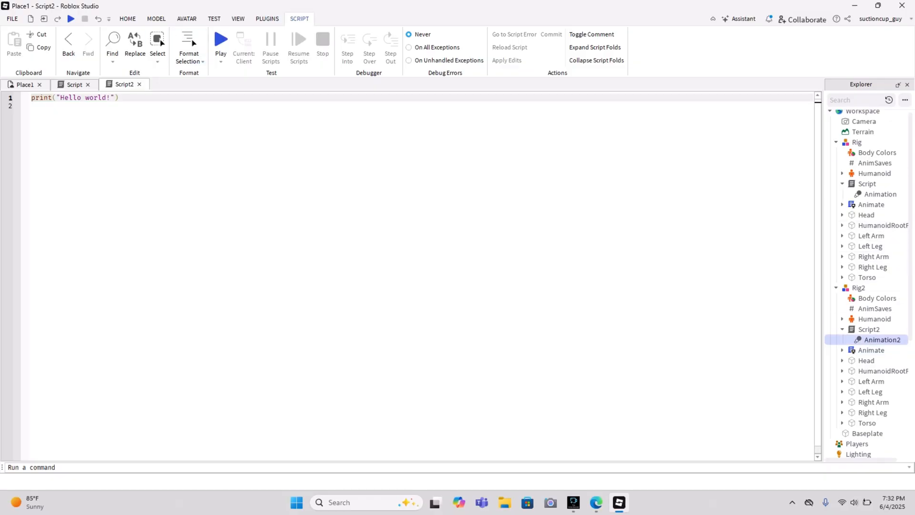
# - Select the Animation object in the first rig's script and open the Toolbox to My Animations
pyautogui.click(119, 98)
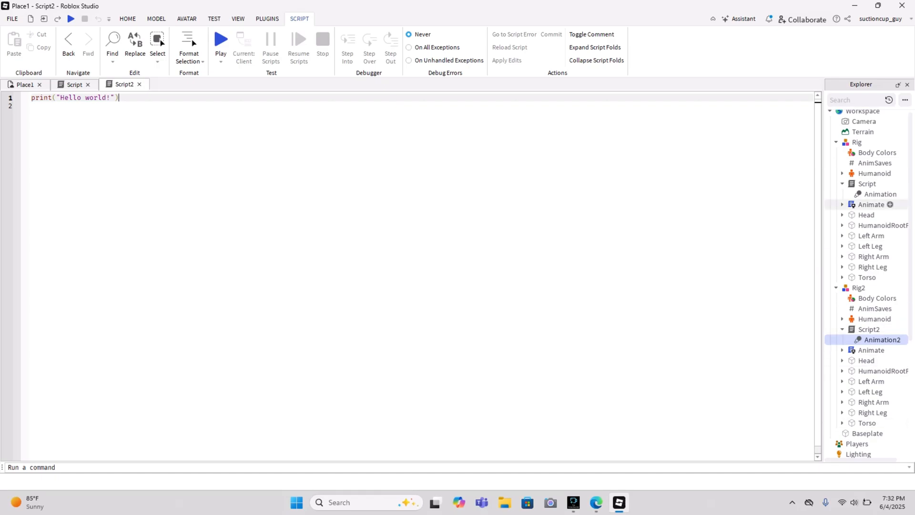
pyautogui.click(880, 194)
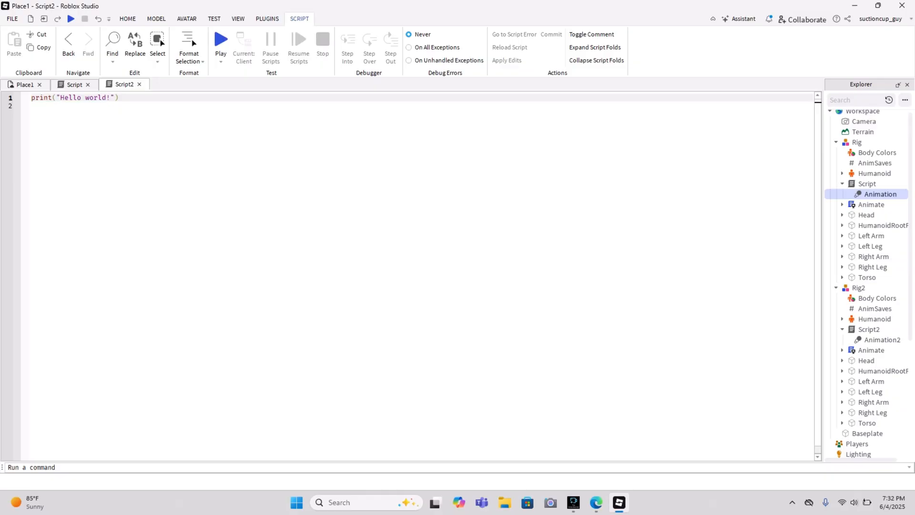
pyautogui.click(128, 19)
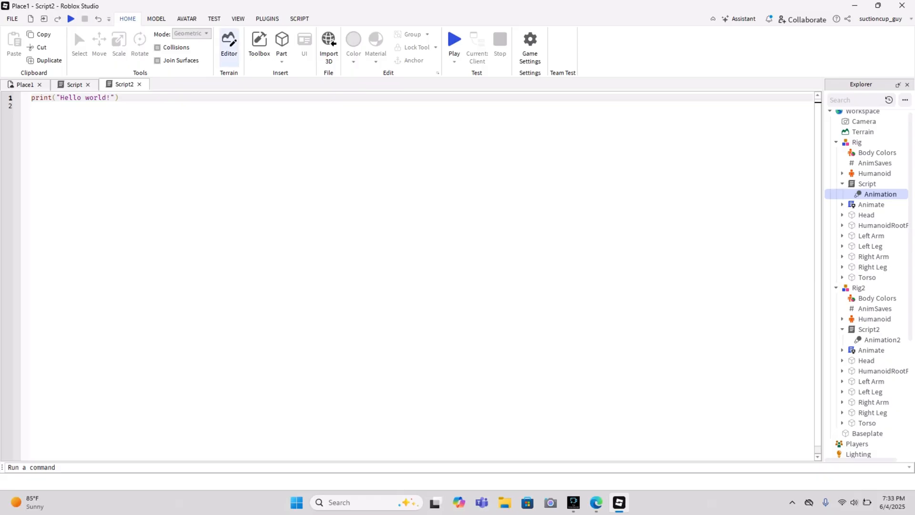
pyautogui.click(259, 43)
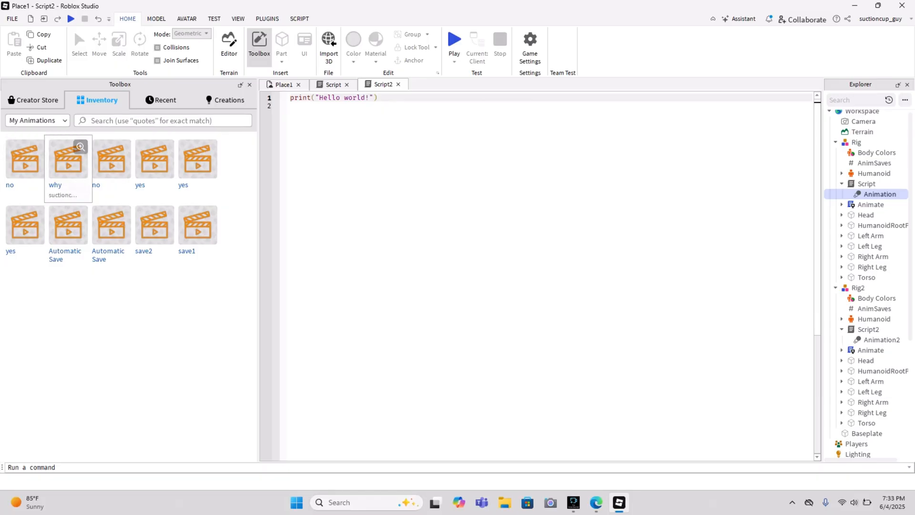
pyautogui.click(68, 165)
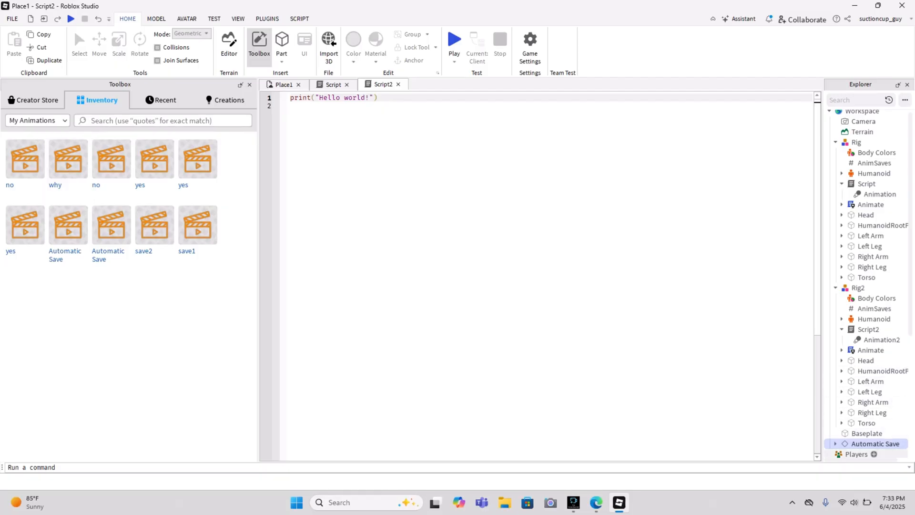
pyautogui.rightClick(875, 444)
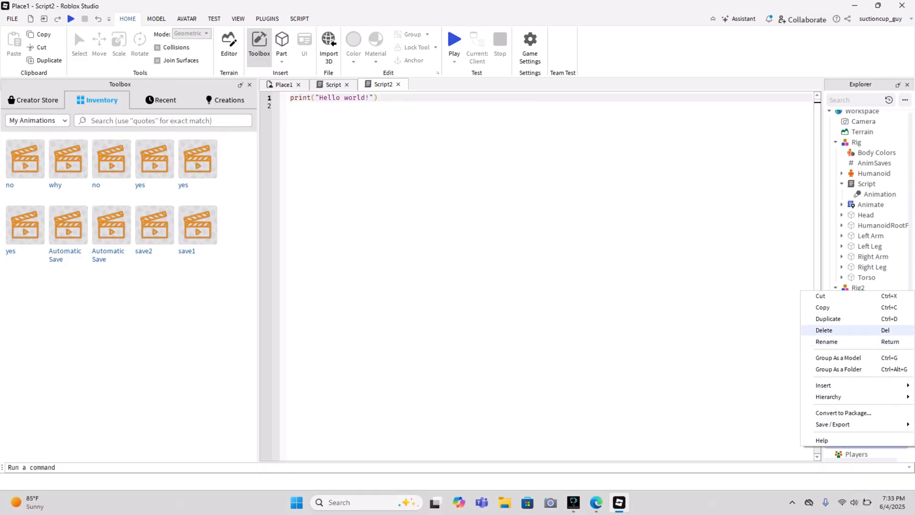
pyautogui.click(824, 330)
# - Copy the asset ID of the "why" animation and paste it into the AnimationId property of the Animation in the first rig's script
pyautogui.rightClick(67, 169)
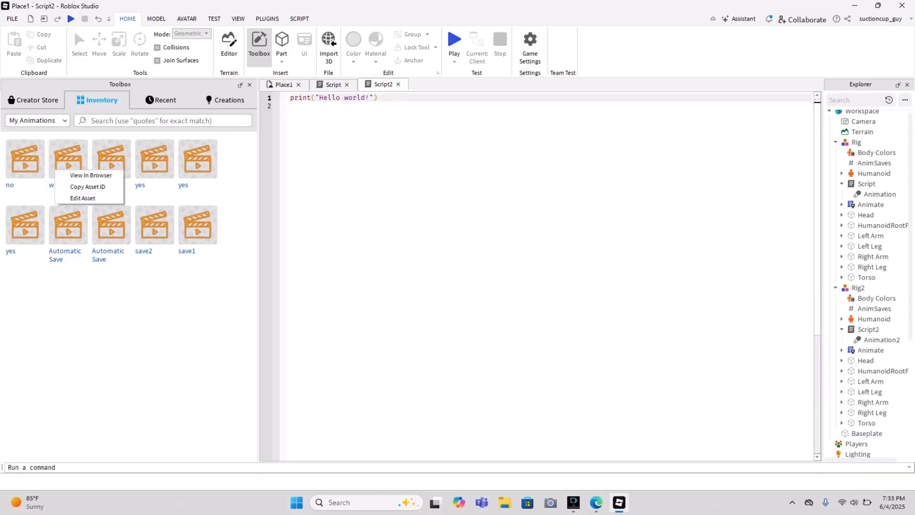
pyautogui.click(91, 186)
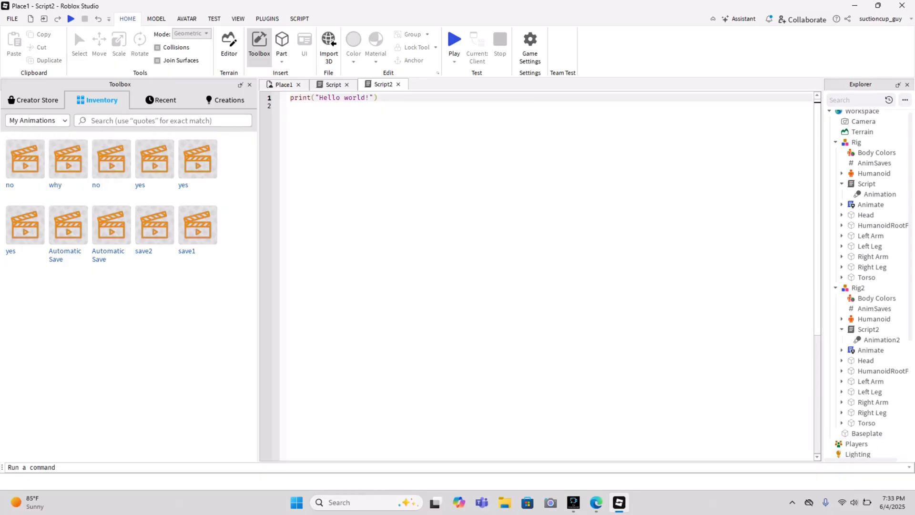
pyautogui.click(879, 195)
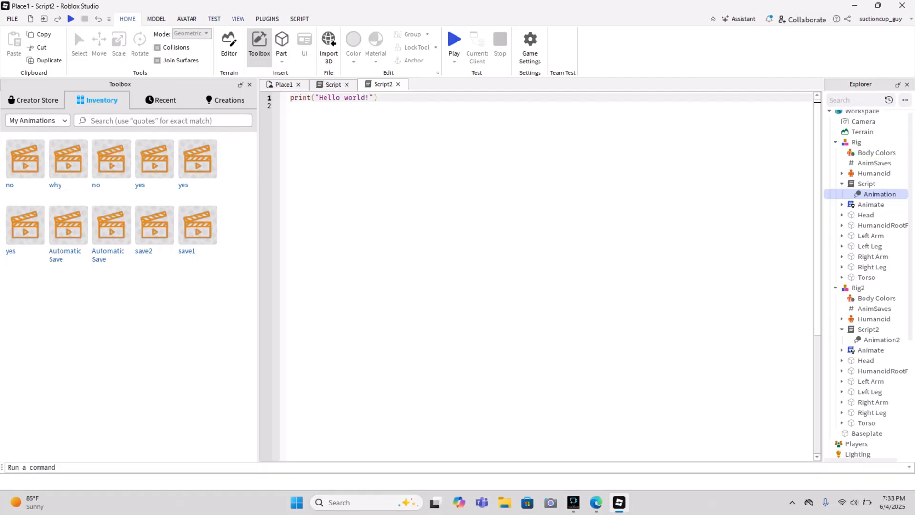
pyautogui.click(238, 19)
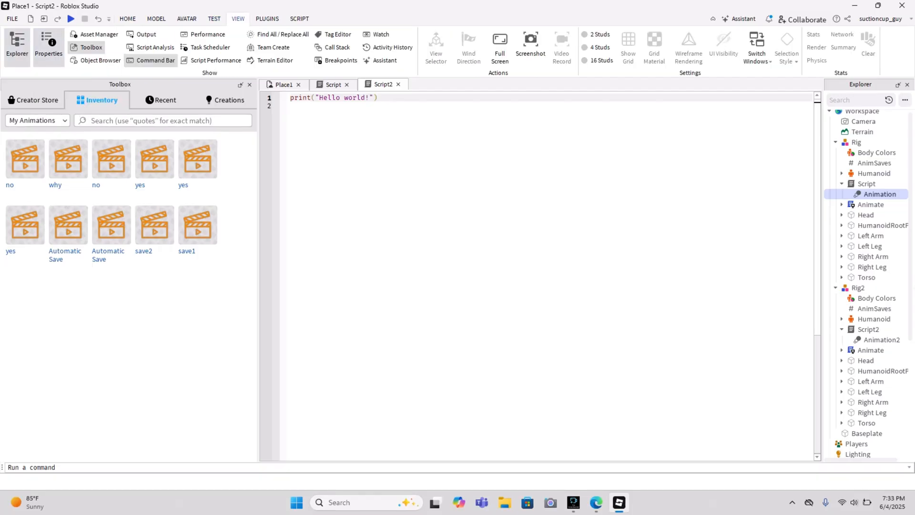
pyautogui.click(49, 48)
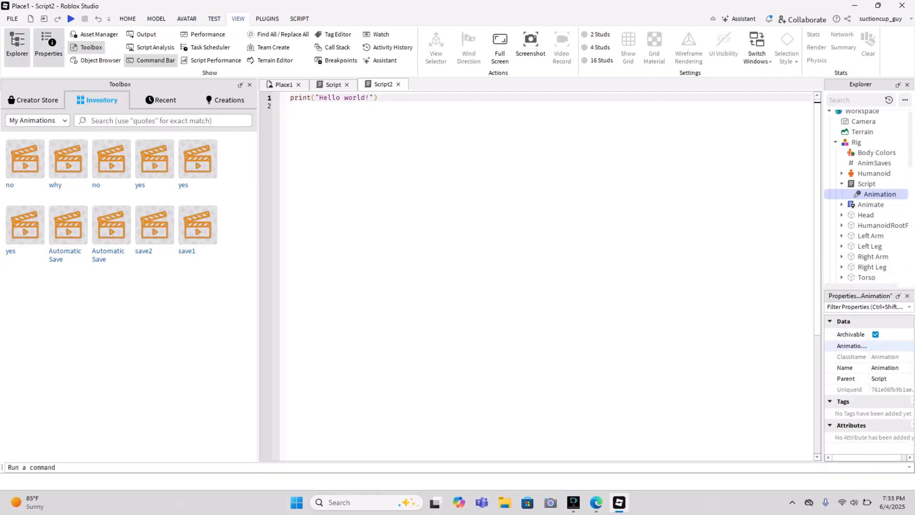
pyautogui.click(891, 347)
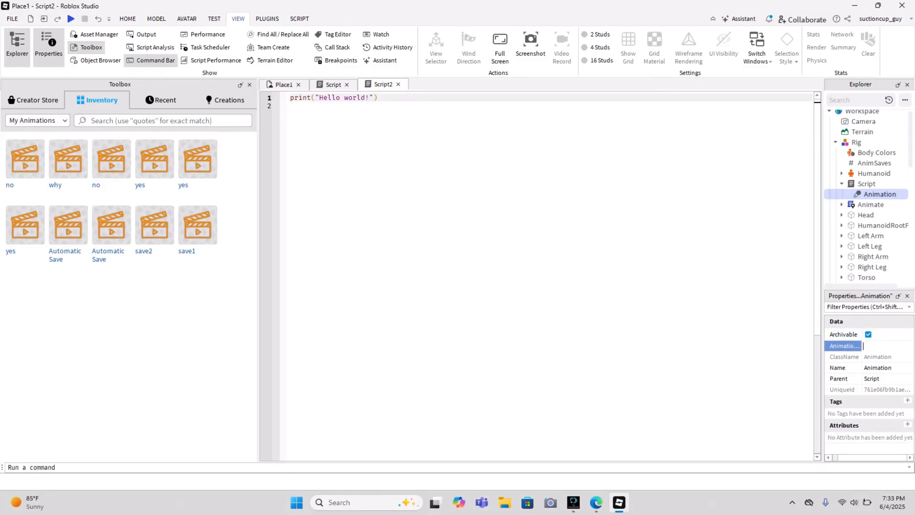
pyautogui.hotkey('ctrl', 'v')
pyautogui.press('Return')
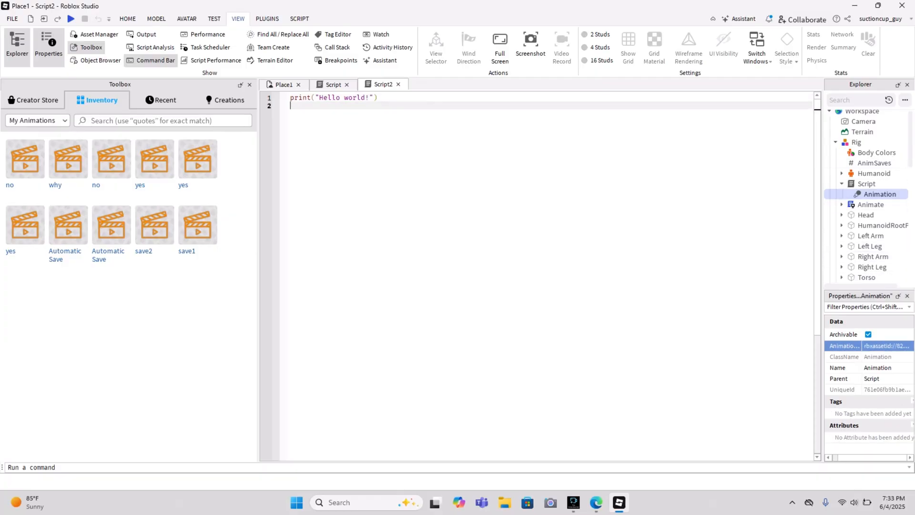
# - Copy the asset ID of the first "no" animation and paste it into the AnimationId property of Animation2 in Script2
pyautogui.scroll(-2, 873, 204)
pyautogui.scroll(-2, 872, 205)
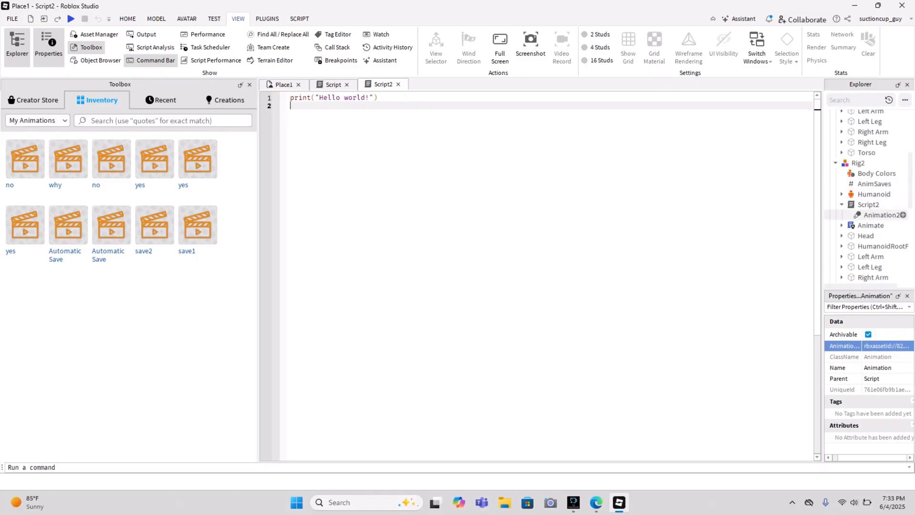
pyautogui.click(882, 215)
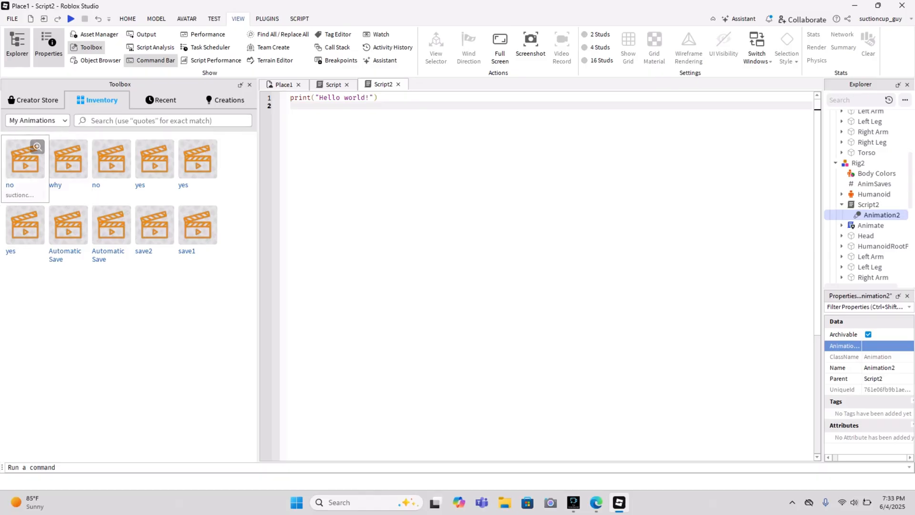
pyautogui.rightClick(10, 174)
pyautogui.click(42, 191)
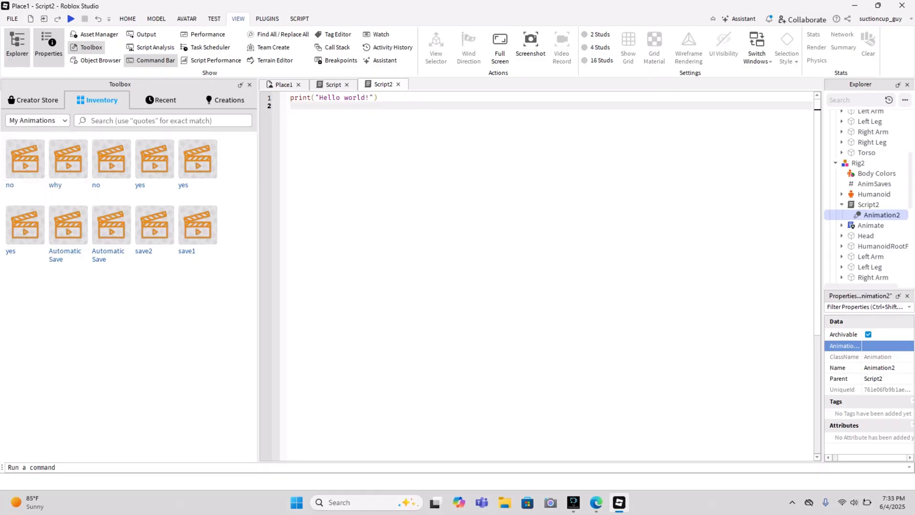
pyautogui.click(888, 346)
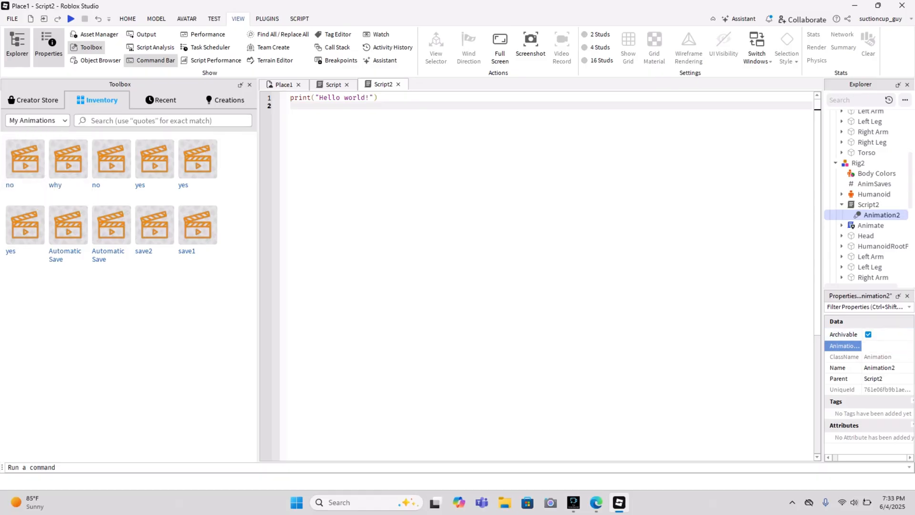
pyautogui.hotkey('ctrl', 'v')
pyautogui.press('Return')
pyautogui.press('Return')
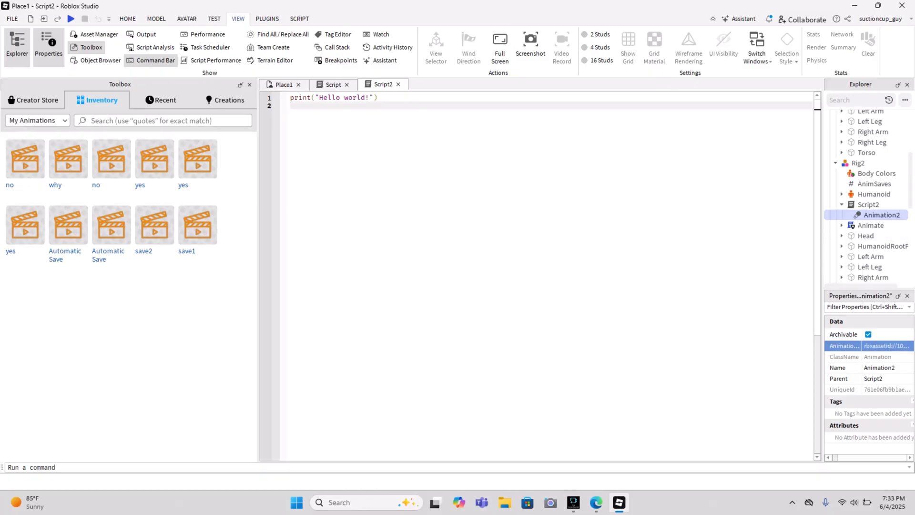
# - Close the Properties and Toolbox windows and bring up the code of Script2
pyautogui.click(908, 296)
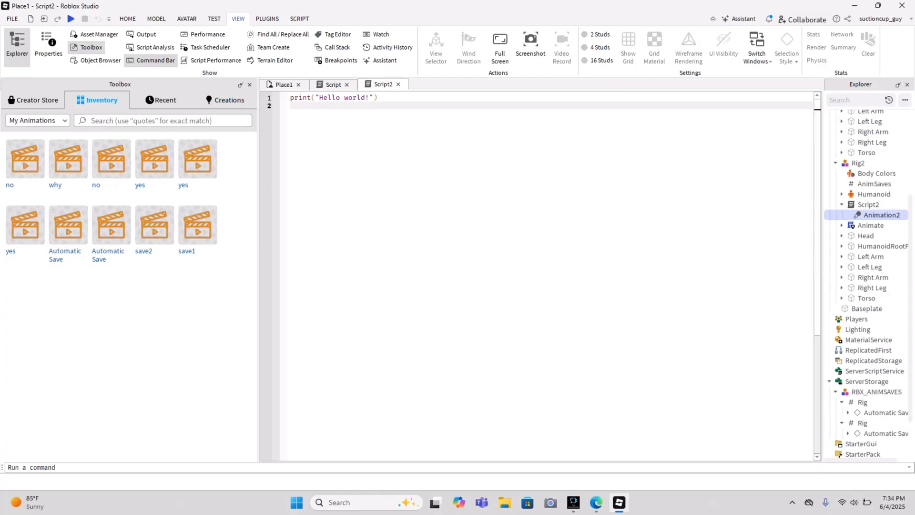
pyautogui.click(249, 85)
pyautogui.click(74, 84)
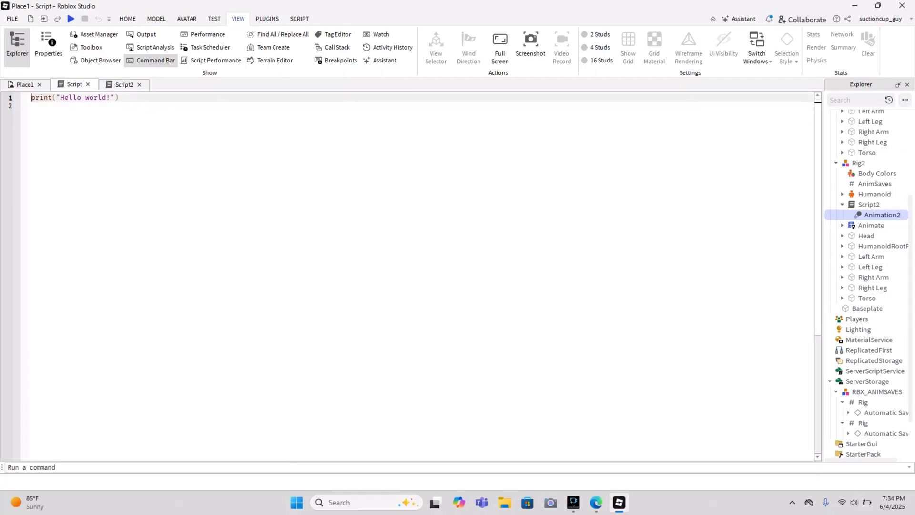
pyautogui.click(125, 84)
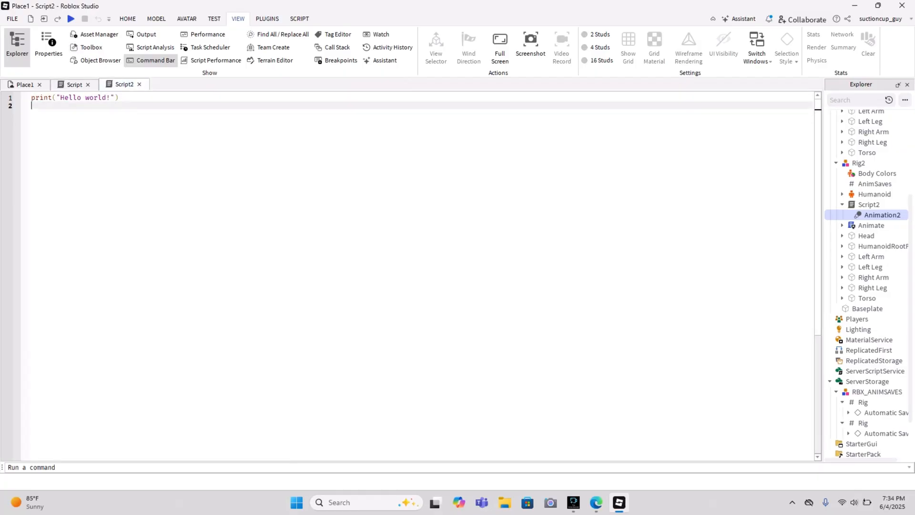
# - Delete the default Hello world print line from the first rig's script
pyautogui.click(120, 98)
pyautogui.moveTo(120, 98); pyautogui.dragTo(31, 98)
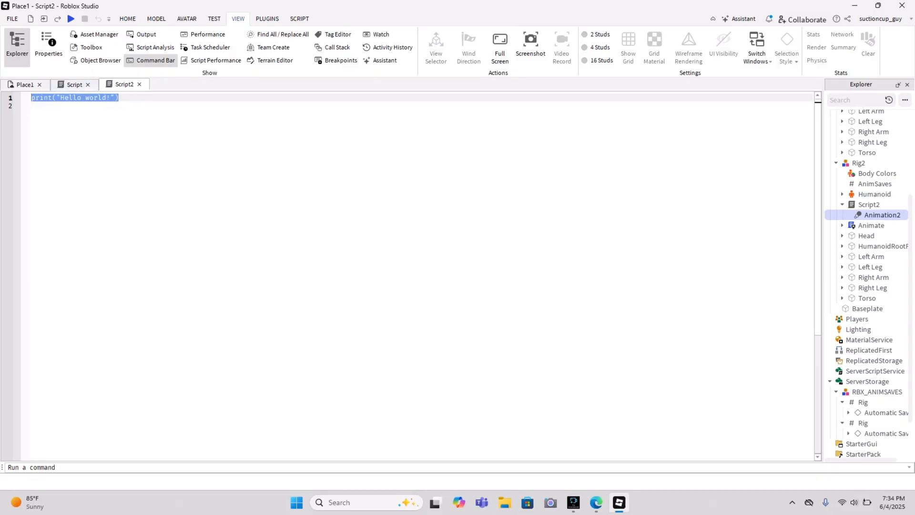
pyautogui.click(75, 84)
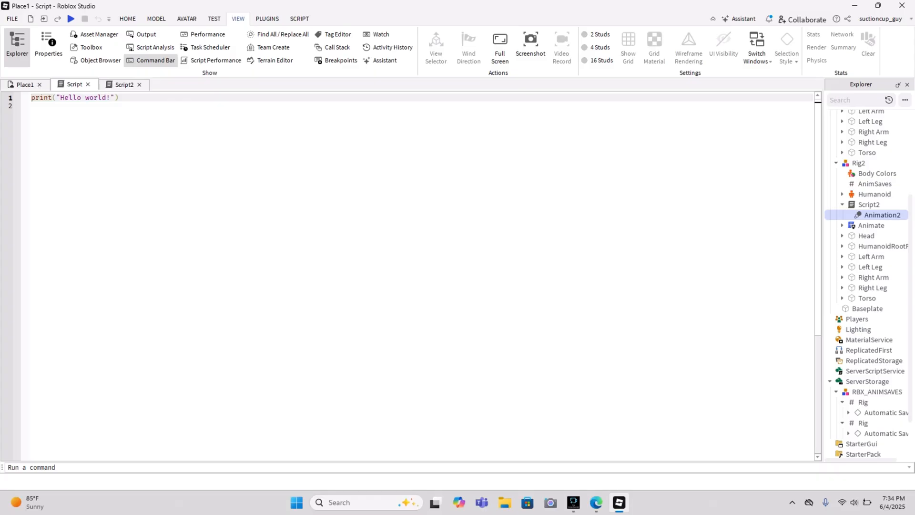
pyautogui.scroll(4, 873, 194)
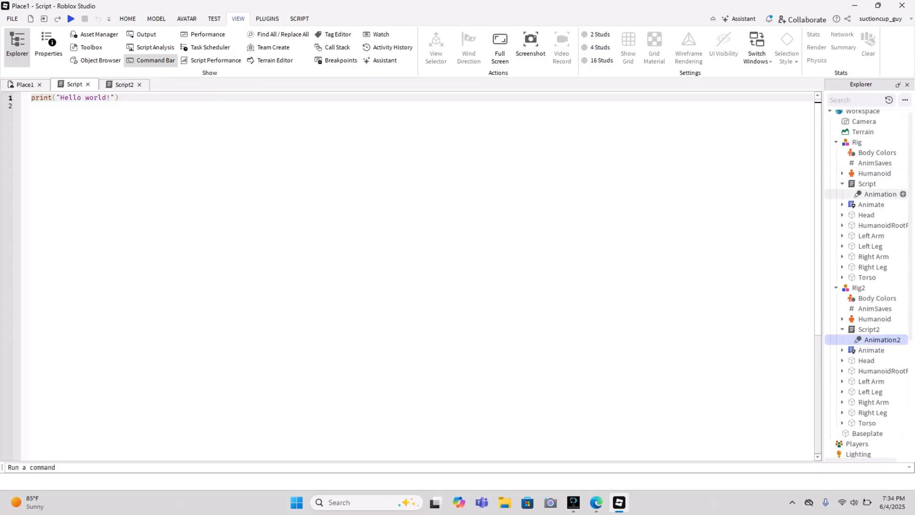
pyautogui.hotkey('ctrl', 'a')
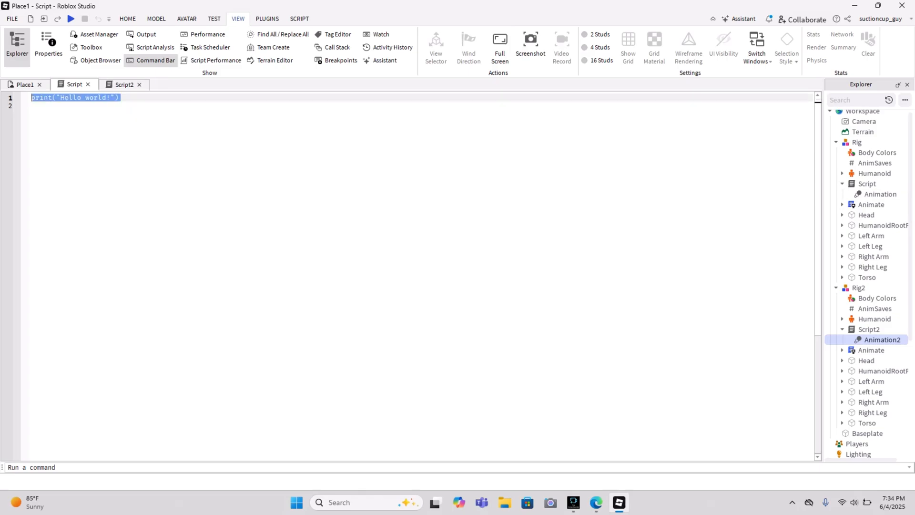
pyautogui.press('BackSpace')
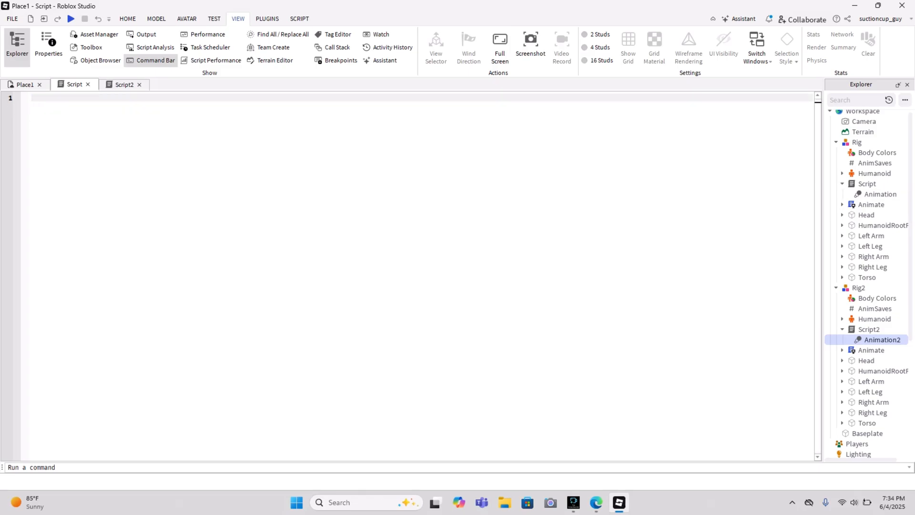
# - Write the line "local animation = script.Animation" in the first rig's script
pyautogui.write('loc')
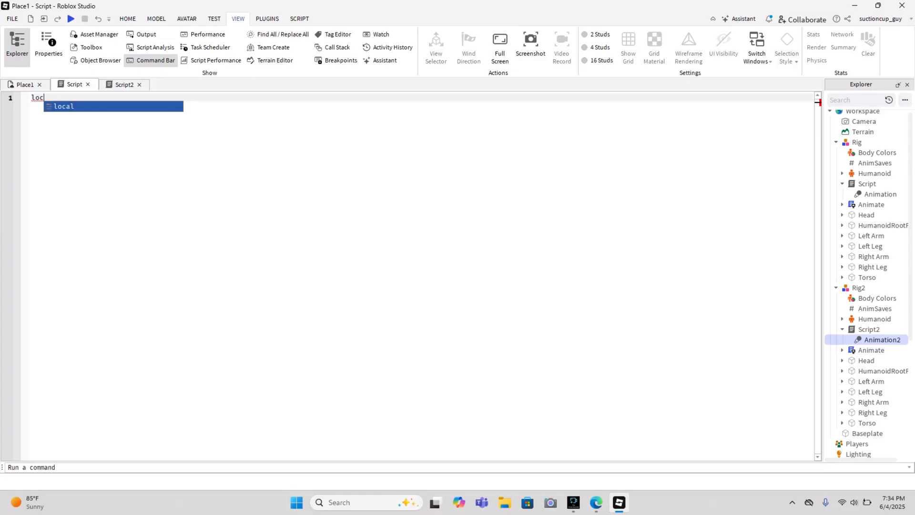
pyautogui.press('Tab')
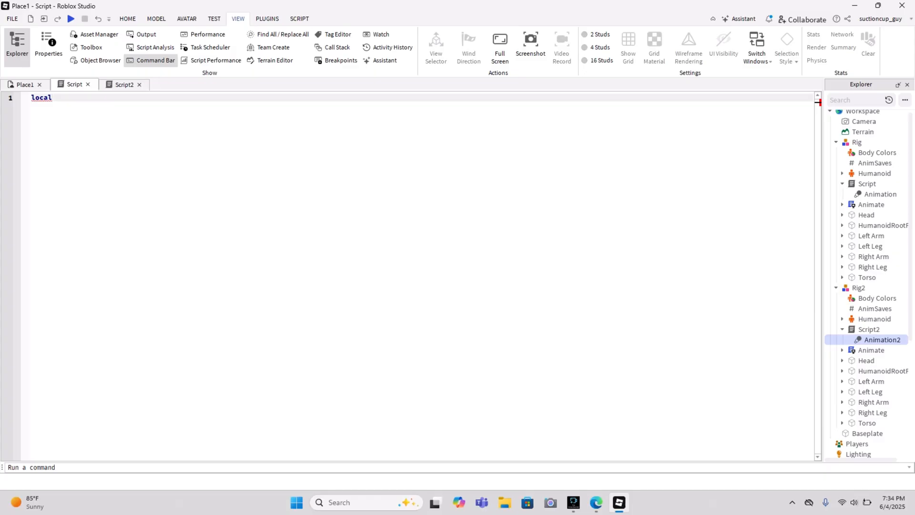
pyautogui.write('animation =')
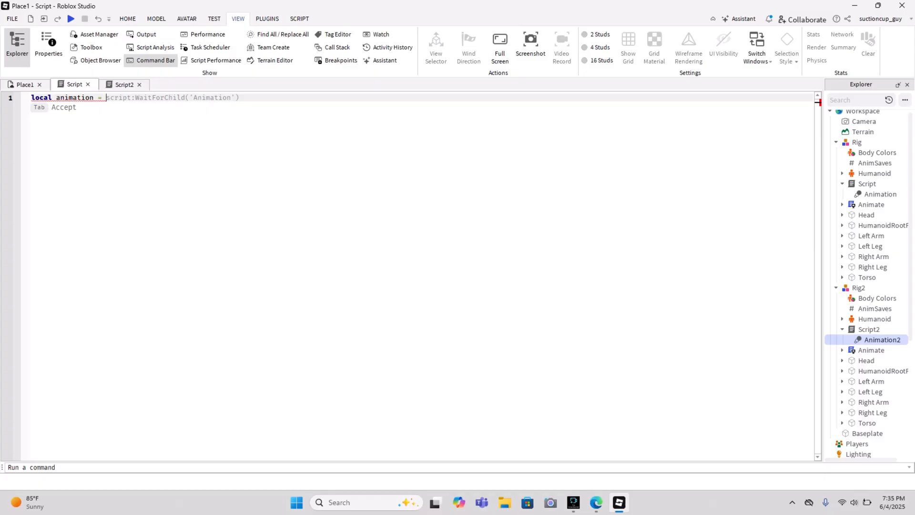
pyautogui.write('scra')
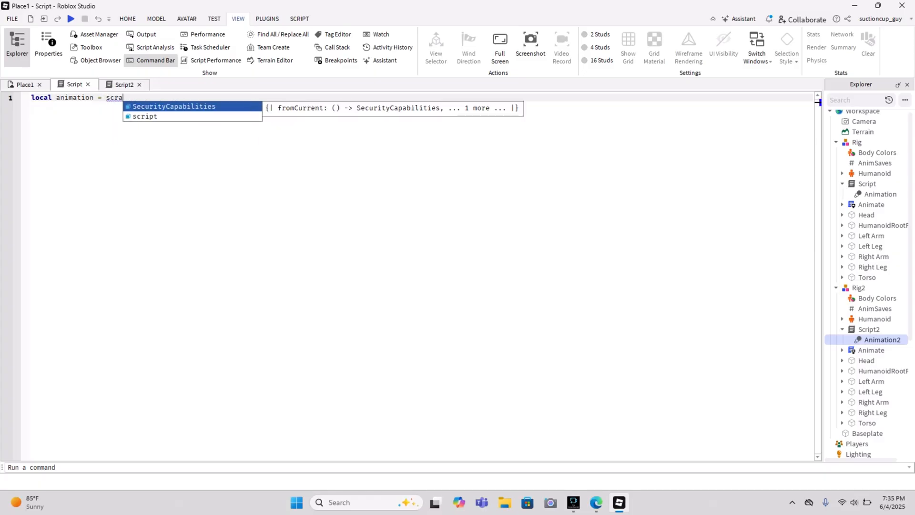
pyautogui.press('BackSpace')
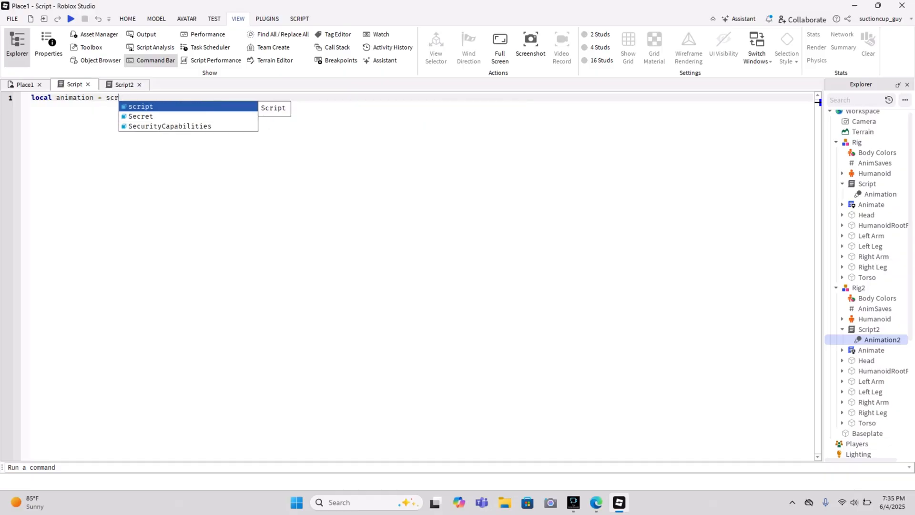
pyautogui.write('ipt')
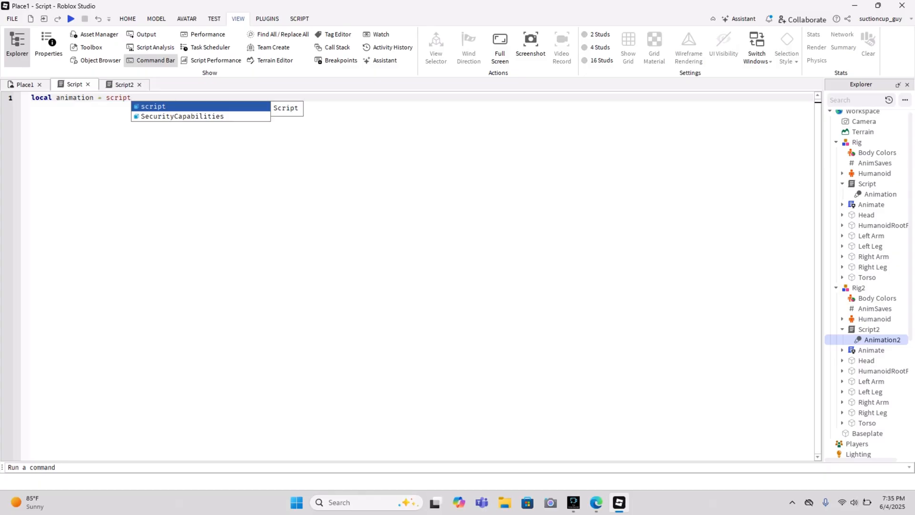
pyautogui.write('.')
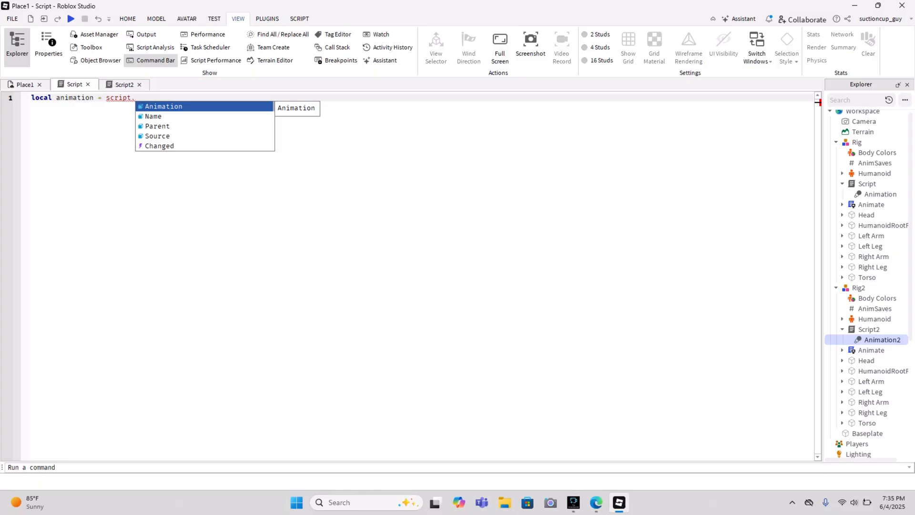
pyautogui.write('anima')
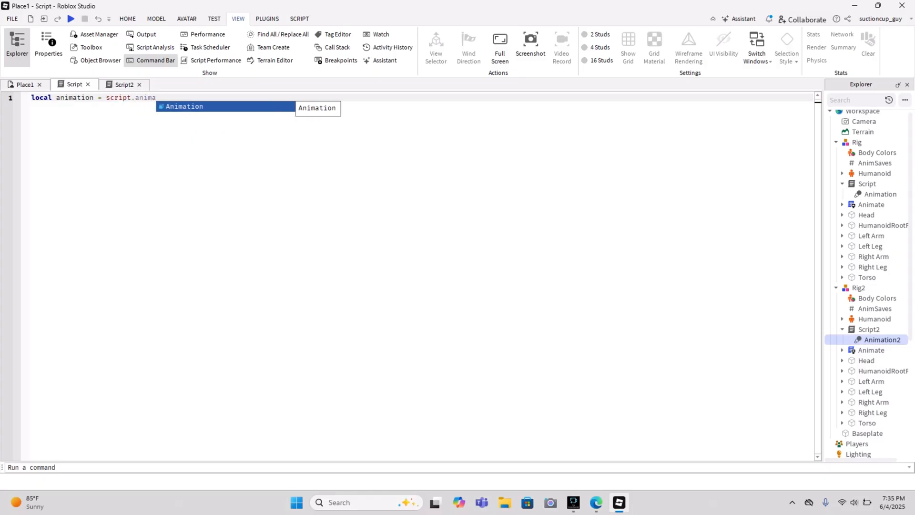
pyautogui.write('tion')
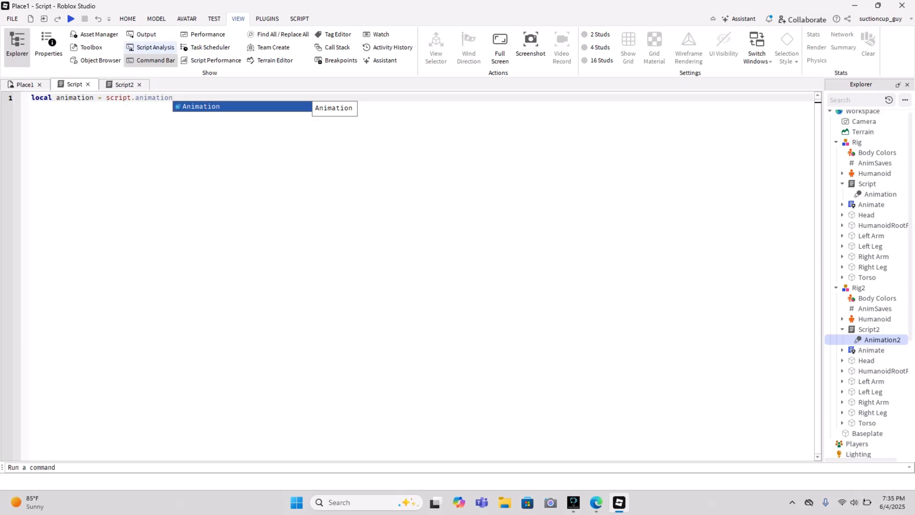
pyautogui.press('Tab')
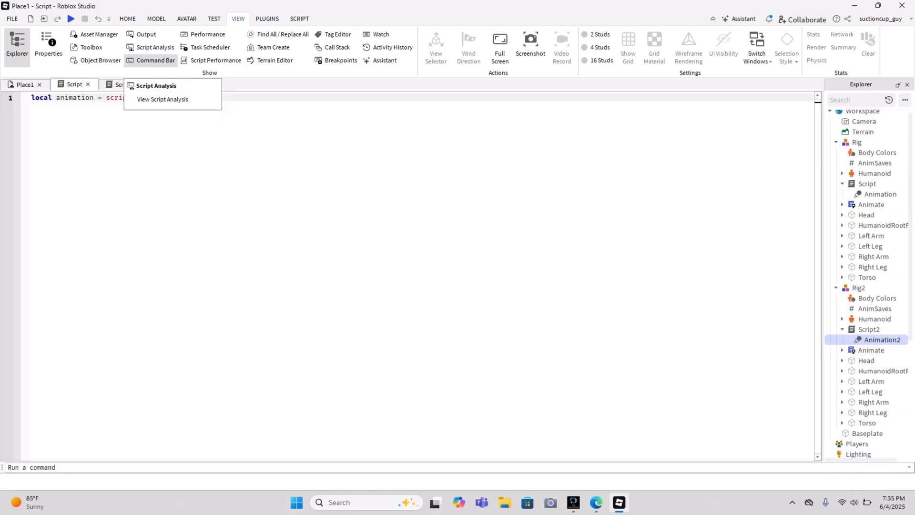
pyautogui.press('Return')
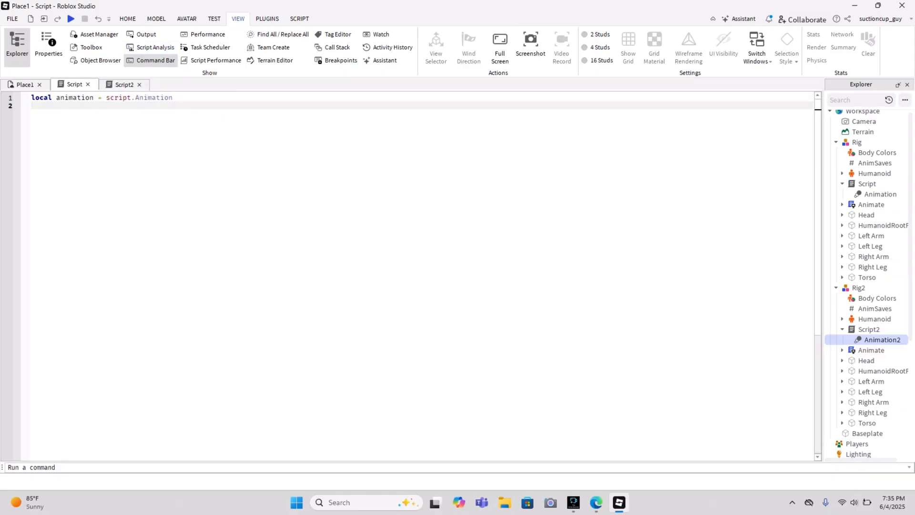
# - Begin a second line in the first rig's script with the declaration "local humanoid"
pyautogui.write('loca')
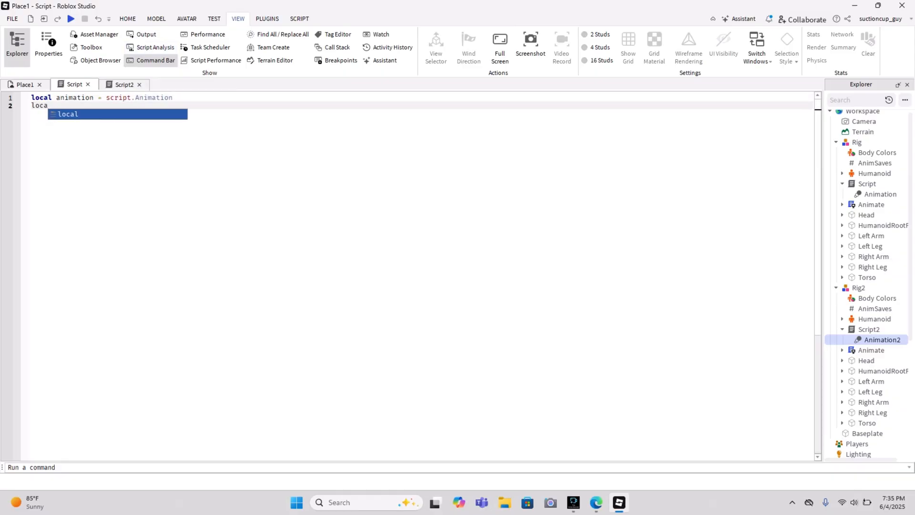
pyautogui.write('l h')
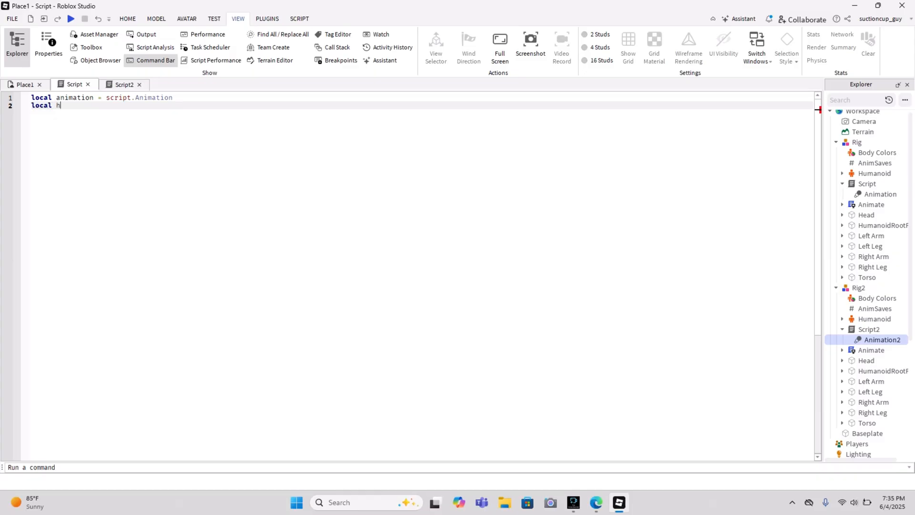
pyautogui.write('umanoid')
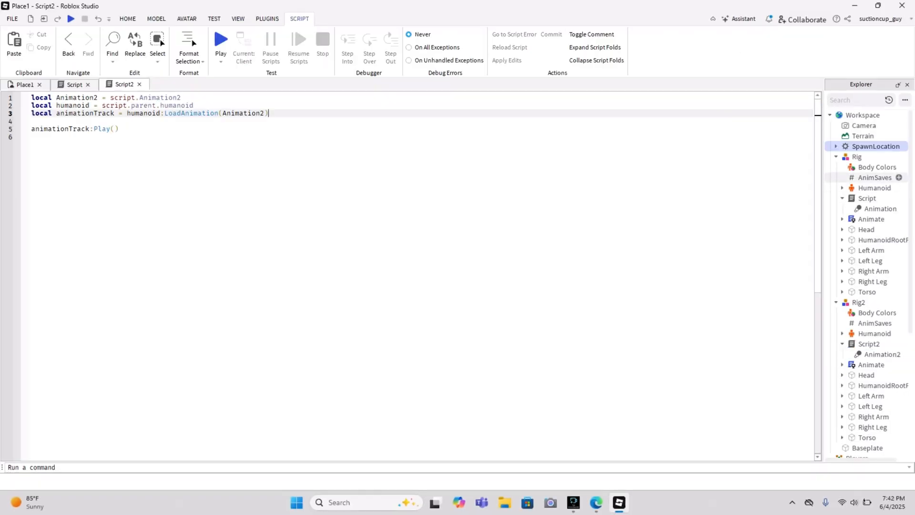
# - Show the properties of the Humanoid in the first rig and rename it as joe
pyautogui.click(875, 188)
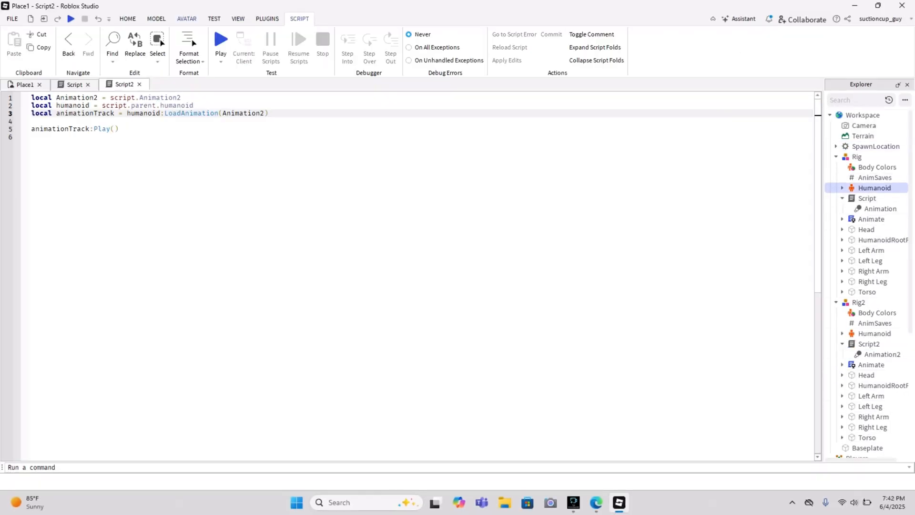
pyautogui.click(238, 19)
pyautogui.click(48, 47)
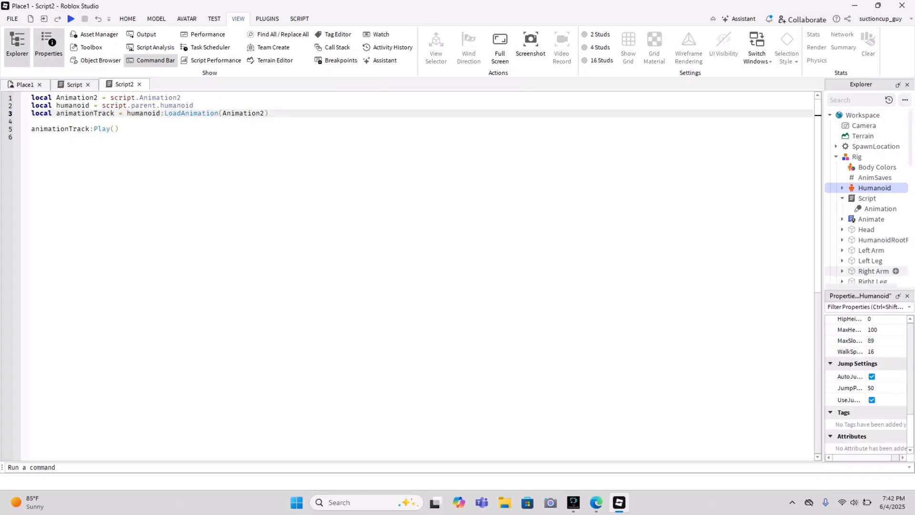
pyautogui.scroll(10, 866, 381)
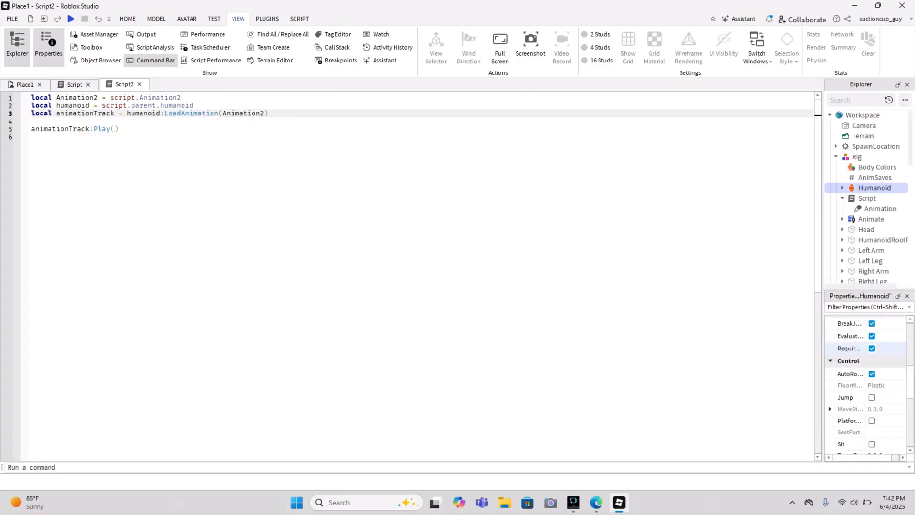
pyautogui.scroll(5, 854, 345)
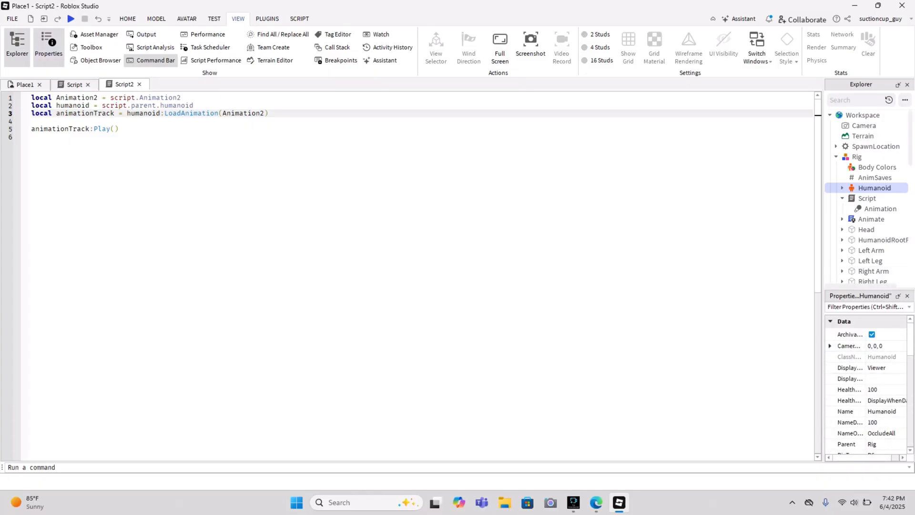
pyautogui.click(882, 412)
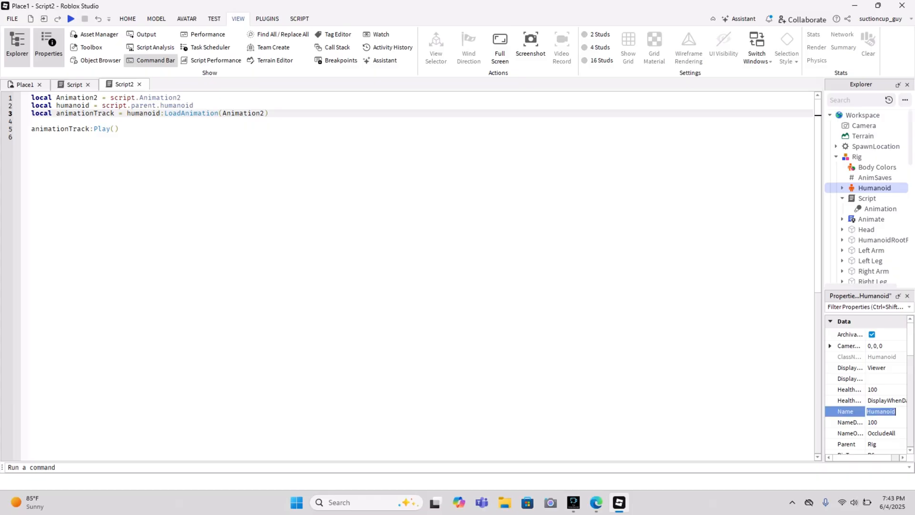
pyautogui.press('BackSpace')
pyautogui.write('joe')
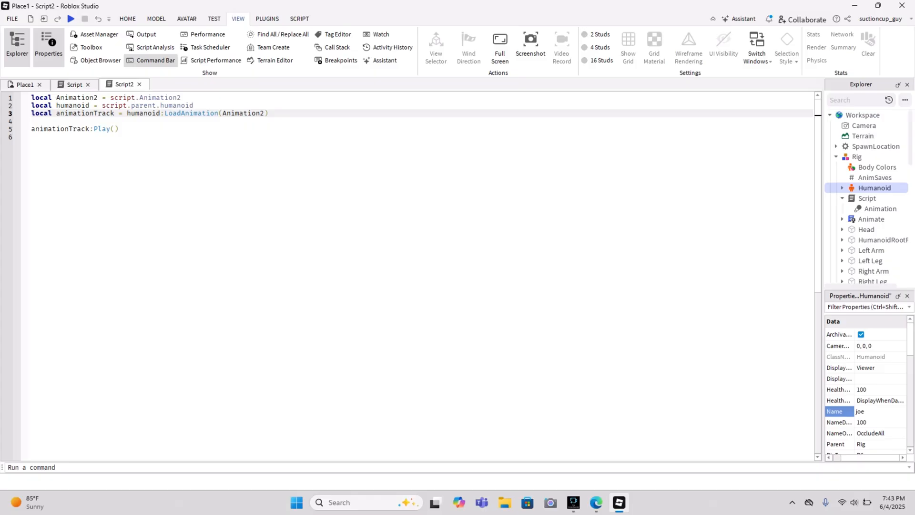
pyautogui.press('Return')
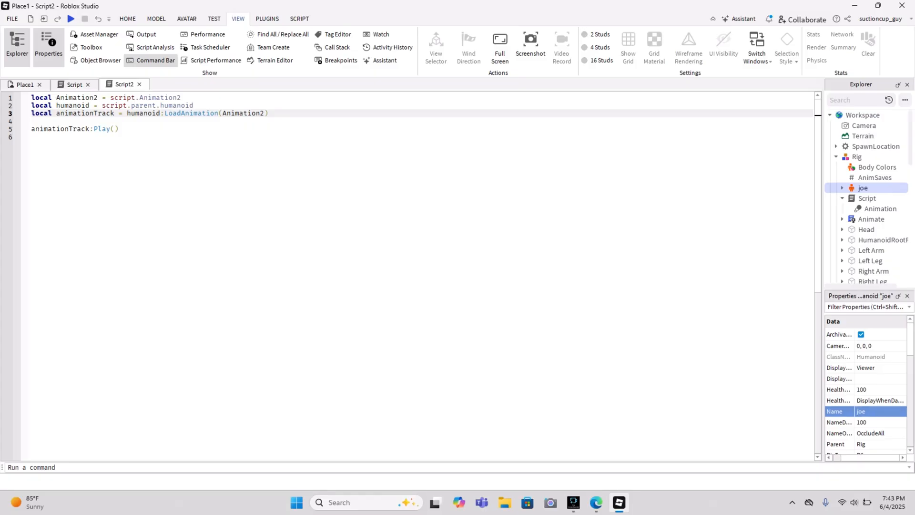
# - Rename the Humanoid of Rig2 as john
pyautogui.scroll(-1, 870, 229)
pyautogui.scroll(-2, 870, 230)
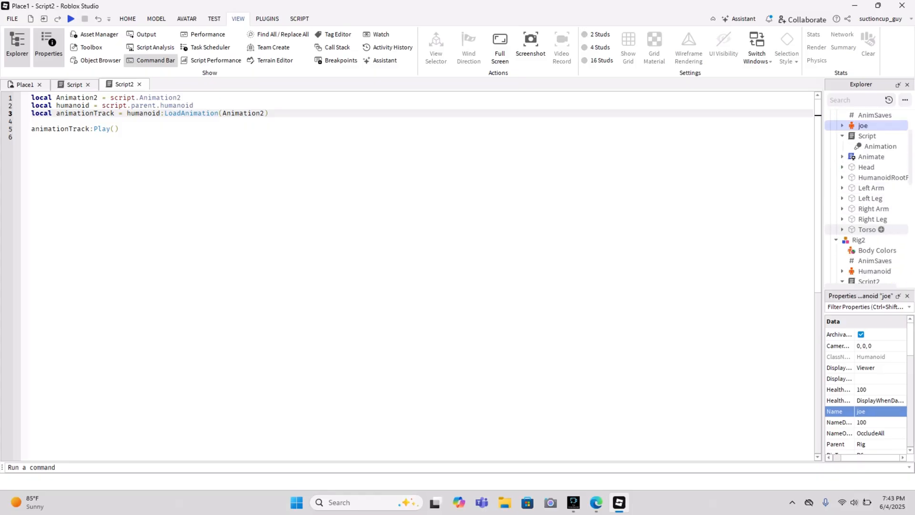
pyautogui.click(875, 239)
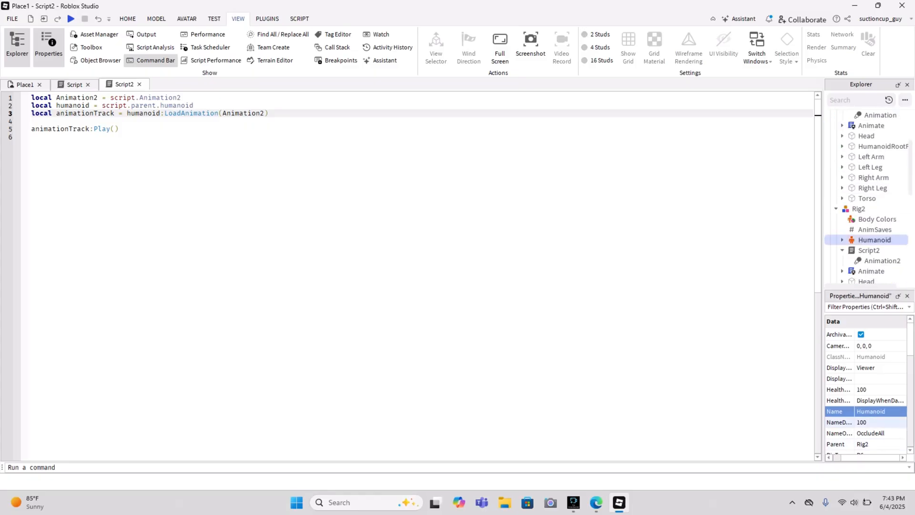
pyautogui.click(871, 411)
pyautogui.press('BackSpace')
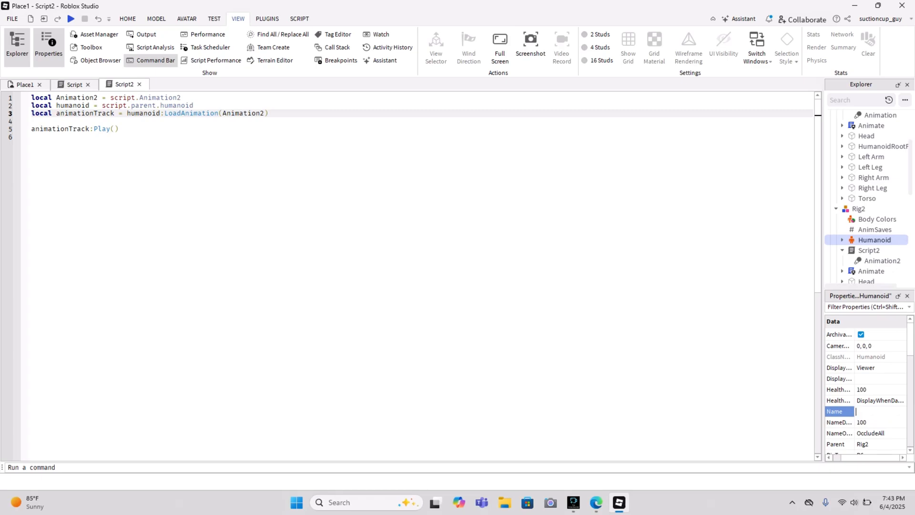
pyautogui.write('john')
pyautogui.press('Return')
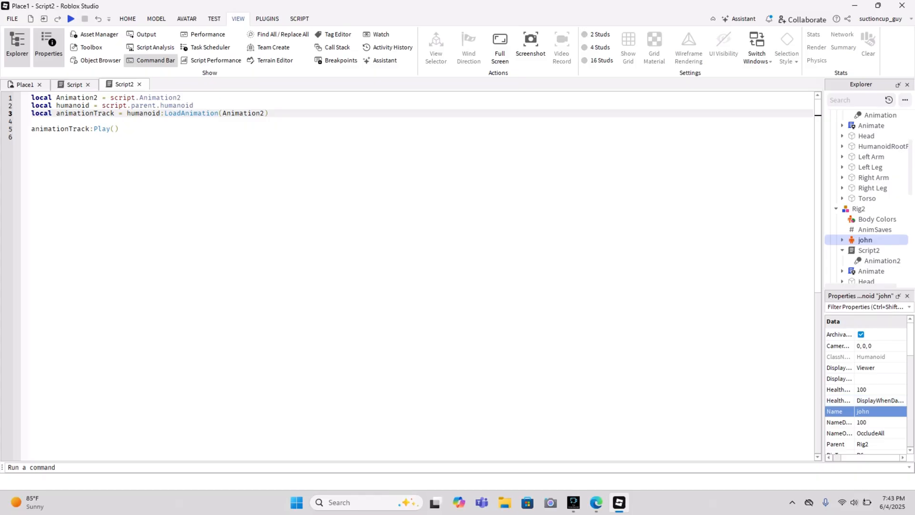
# - In the first rig's script, replace humanoid with joe in the variable name, the script.parent reference and the LoadAnimation call
pyautogui.click(31, 137)
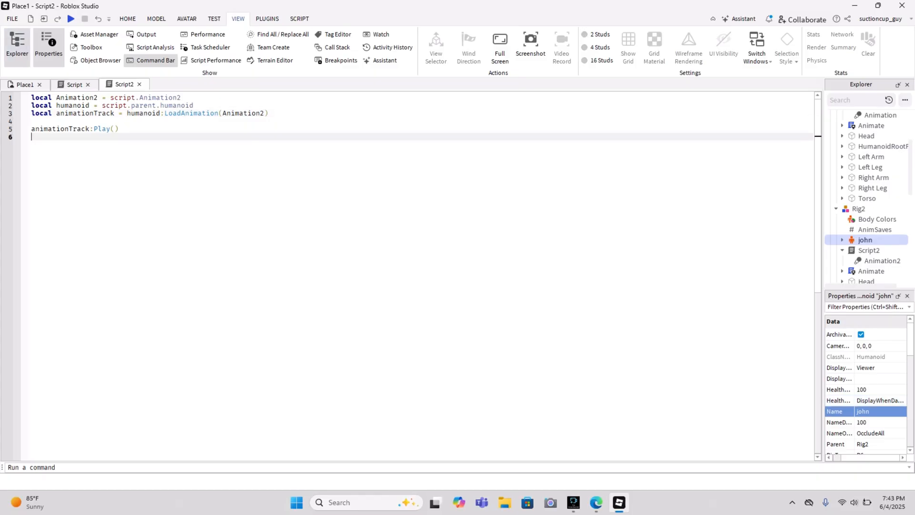
pyautogui.click(32, 121)
pyautogui.click(32, 137)
pyautogui.click(74, 84)
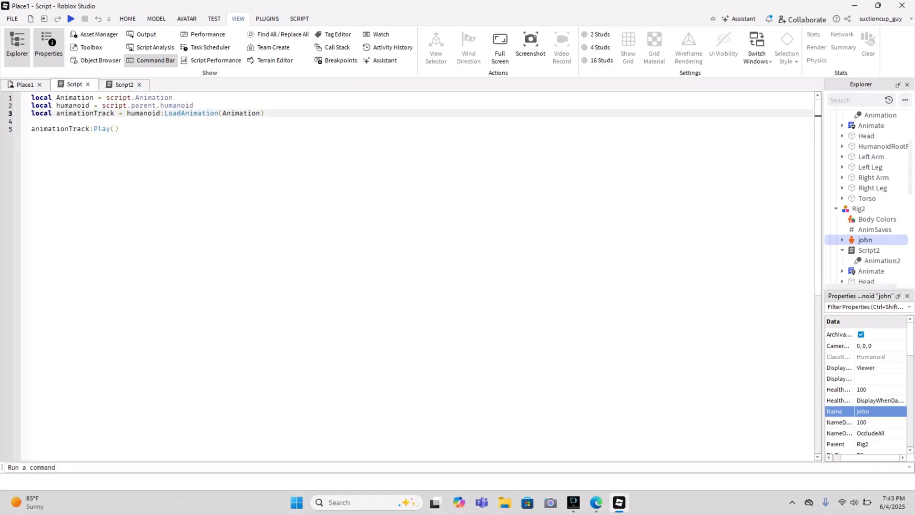
pyautogui.write('joe')
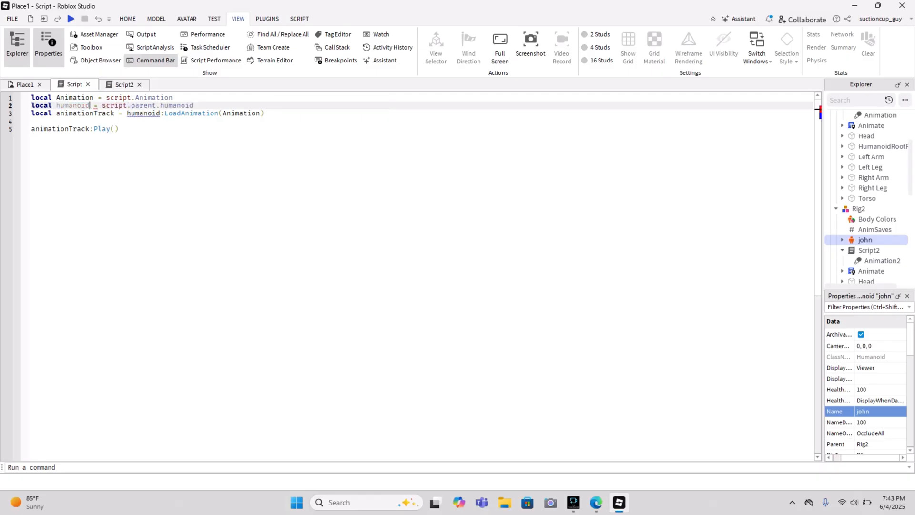
pyautogui.press('End')
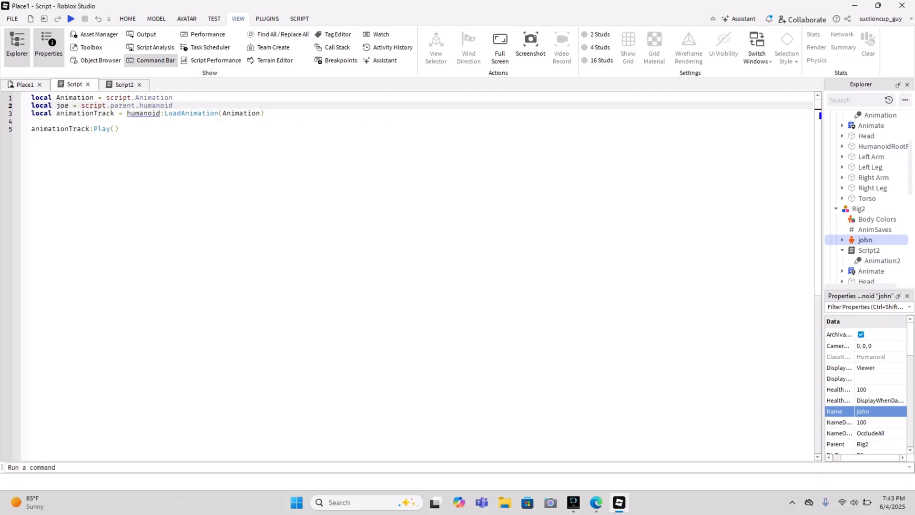
pyautogui.hotkey('ctrl', 'shift', 'Left')
pyautogui.write('joe')
pyautogui.doubleClick(143, 113)
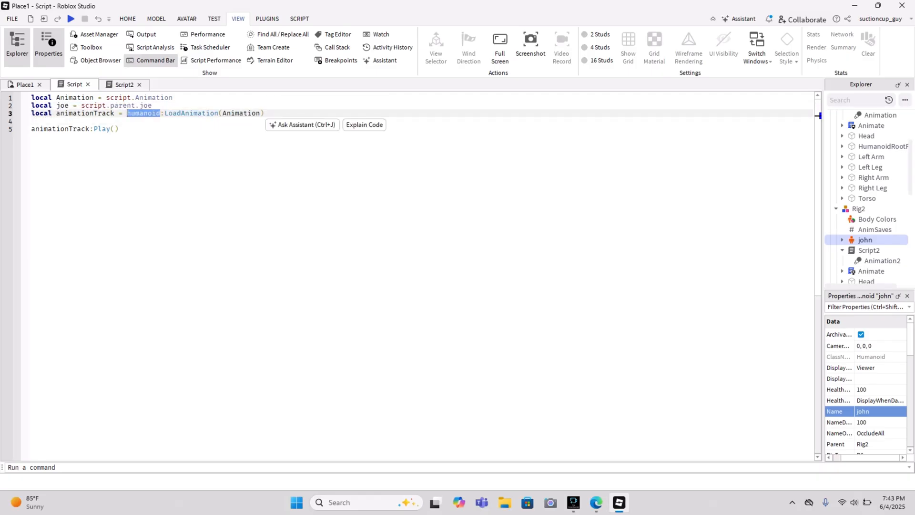
pyautogui.write('joe')
pyautogui.click(119, 129)
# - In Script2, replace humanoid with john in the variable name, the script.parent reference and the LoadAnimation call
pyautogui.click(124, 84)
pyautogui.moveTo(89, 105); pyautogui.dragTo(56, 107)
pyautogui.write('john')
pyautogui.moveTo(177, 106); pyautogui.dragTo(144, 106)
pyautogui.press('BackSpace')
pyautogui.write('john')
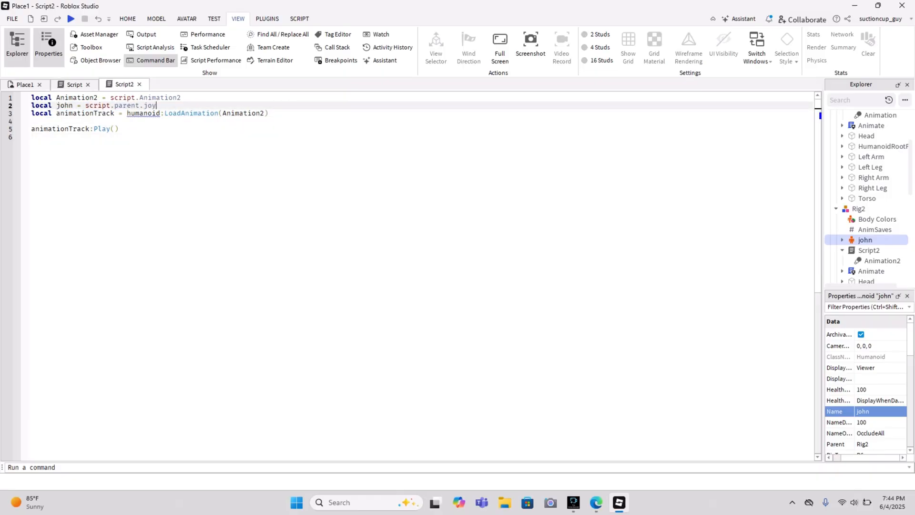
pyautogui.doubleClick(143, 113)
pyautogui.press('BackSpace')
pyautogui.write('john')
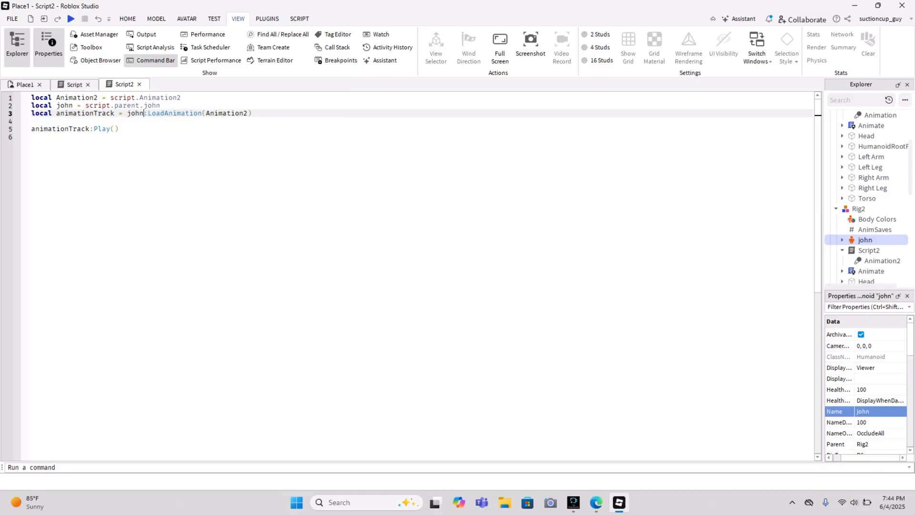
pyautogui.click(119, 129)
pyautogui.click(161, 106)
pyautogui.click(252, 114)
pyautogui.click(161, 106)
pyautogui.click(251, 113)
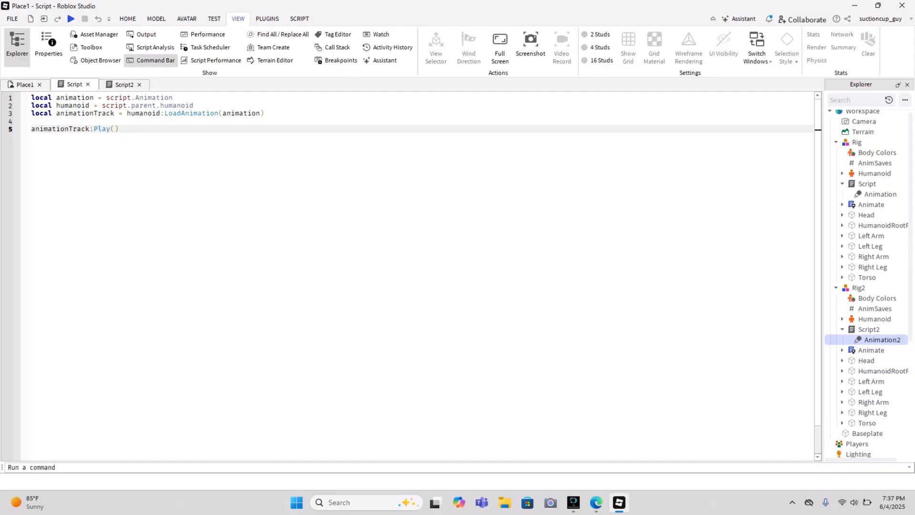
pyautogui.click(265, 114)
pyautogui.click(31, 121)
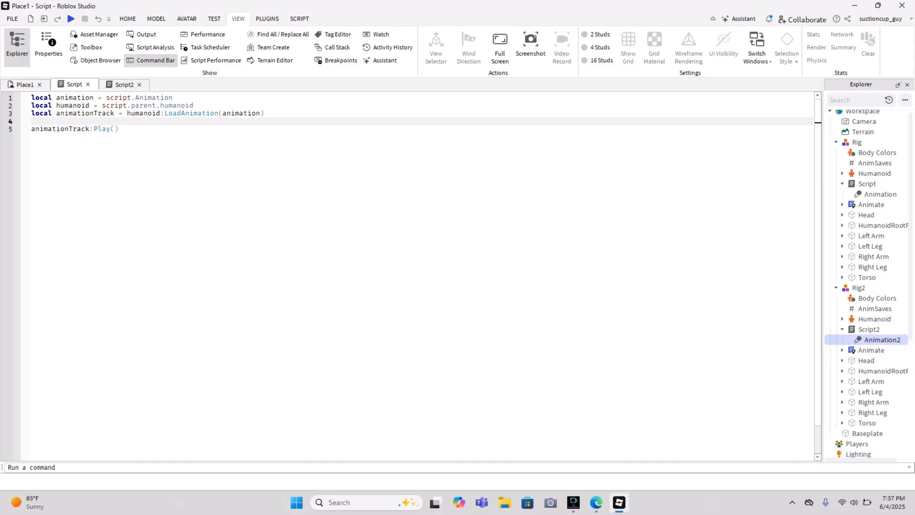
pyautogui.write('wait')
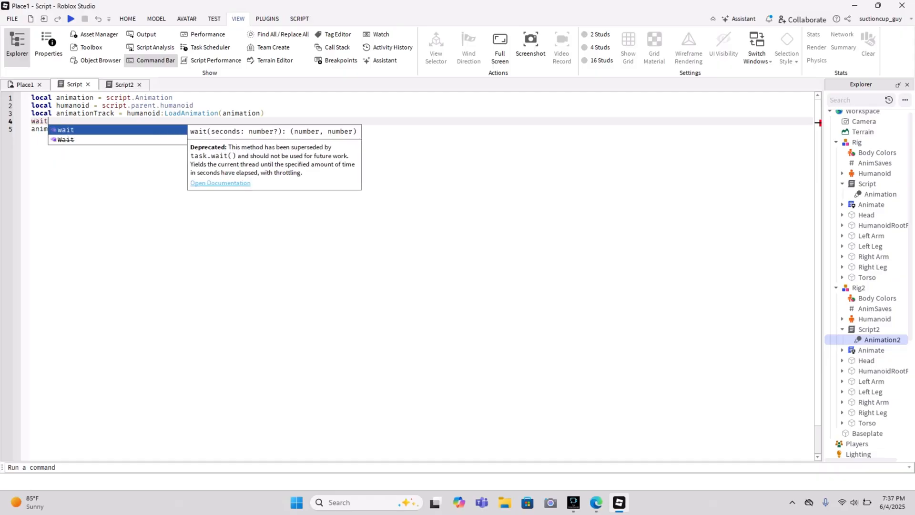
pyautogui.write('(')
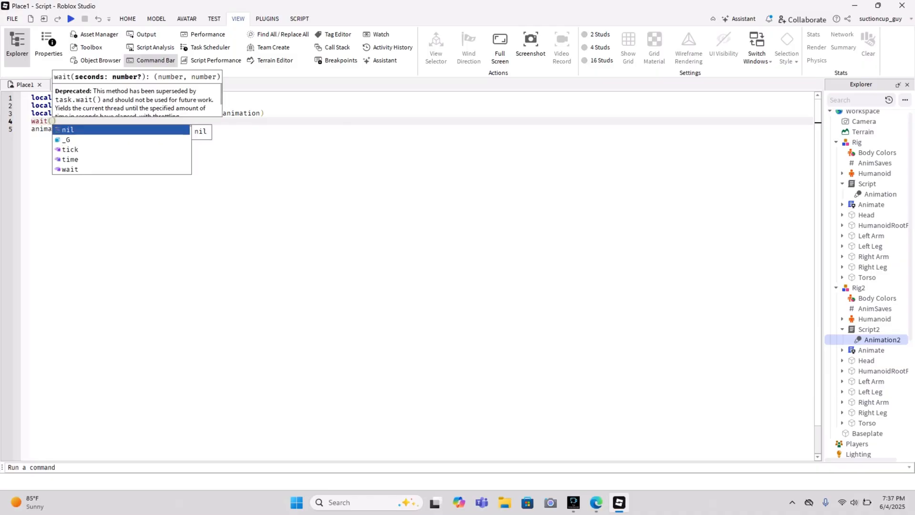
pyautogui.write('8')
pyautogui.press('BackSpace')
pyautogui.press('BackSpace')
pyautogui.press('BackSpace')
pyautogui.press('BackSpace')
pyautogui.press('BackSpace')
pyautogui.press('BackSpace')
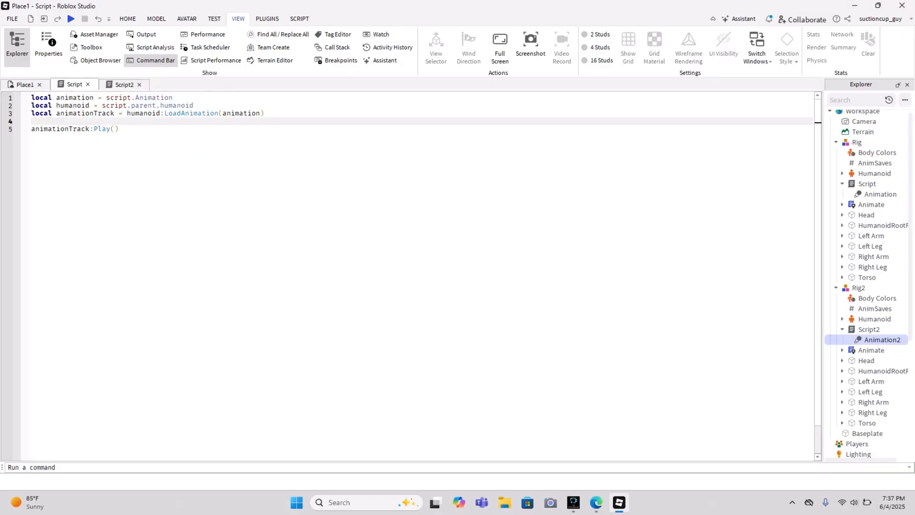
# - Add the line "wait(5)" below the Play call in the first rig's script
pyautogui.click(119, 128)
pyautogui.press('Return')
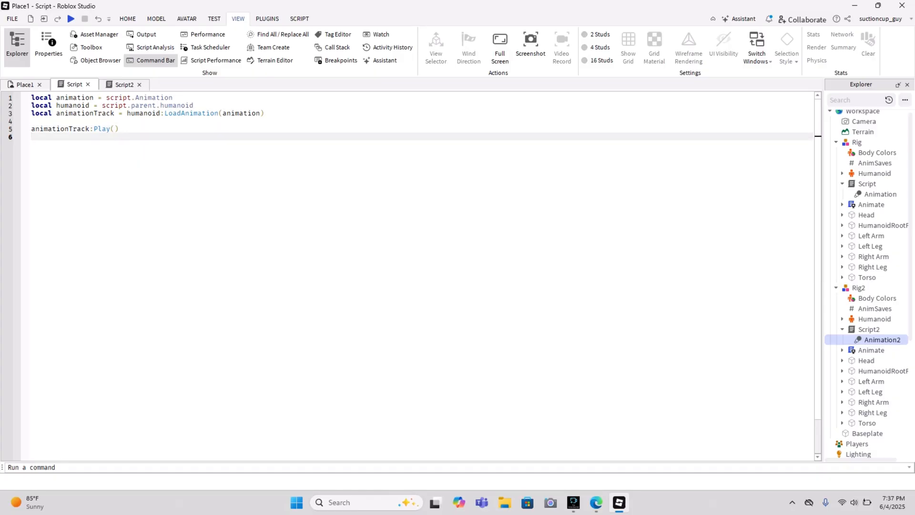
pyautogui.write('wait')
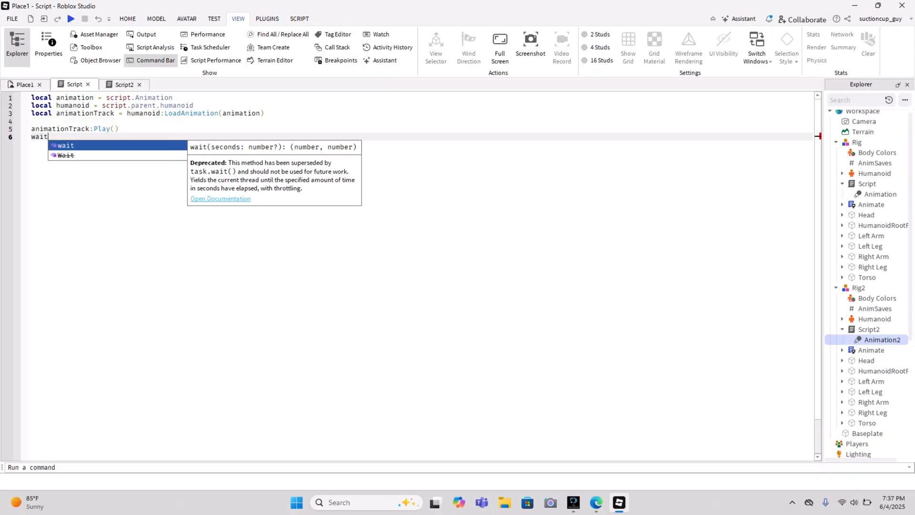
pyautogui.write('(5')
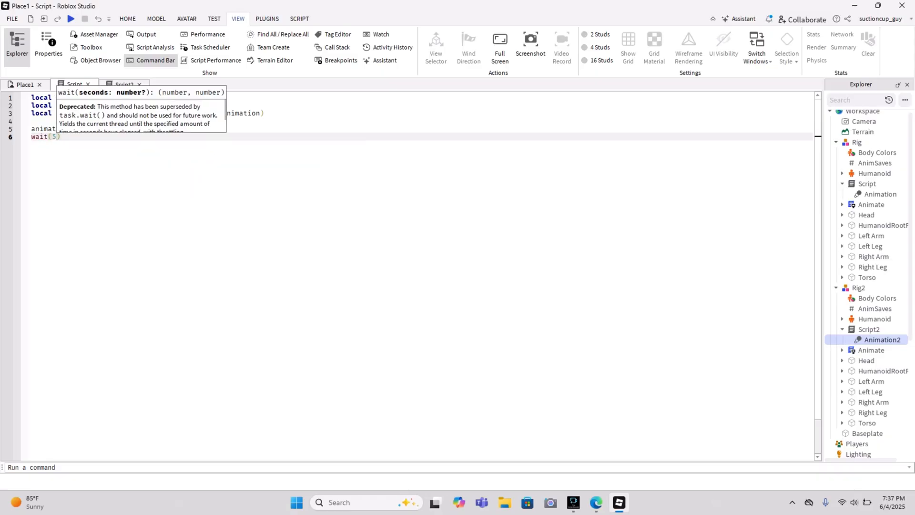
pyautogui.write(')')
pyautogui.press('Return')
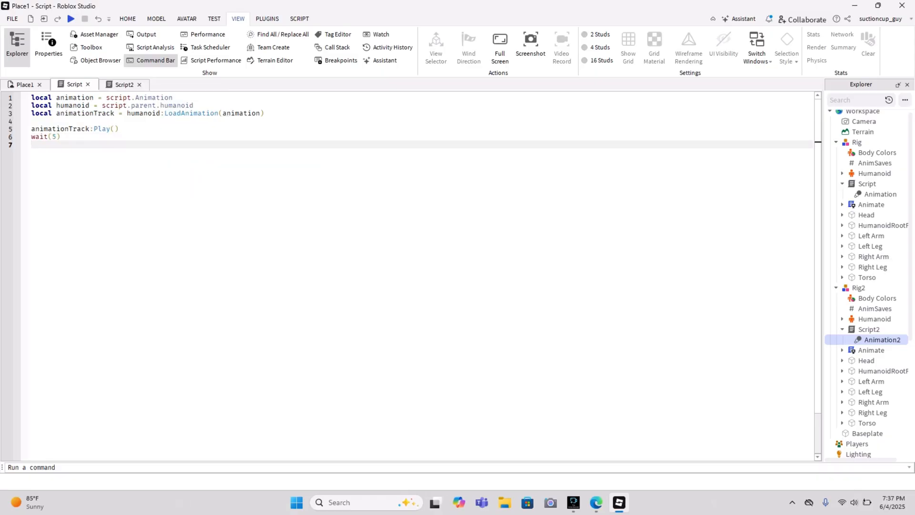
# - Write the line "animationTrack:Stop()" below the wait call in the first rig's script
pyautogui.write('ani')
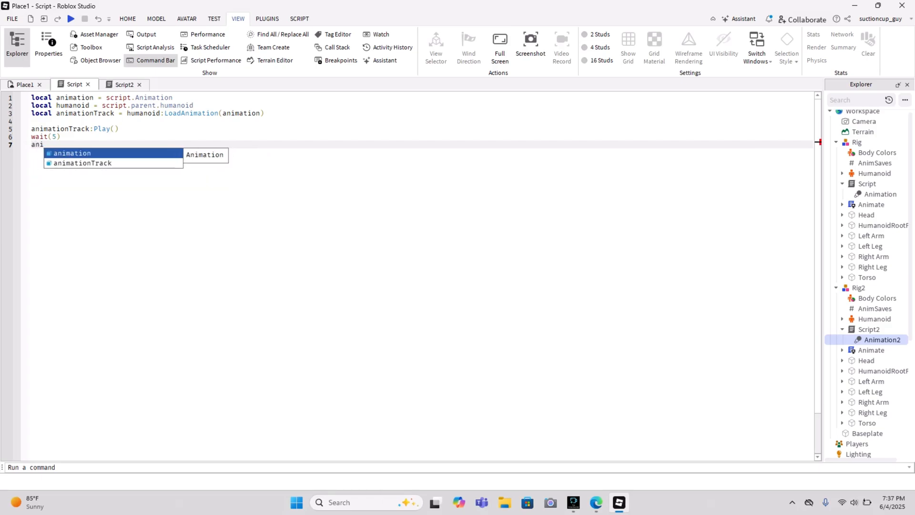
pyautogui.write('mat')
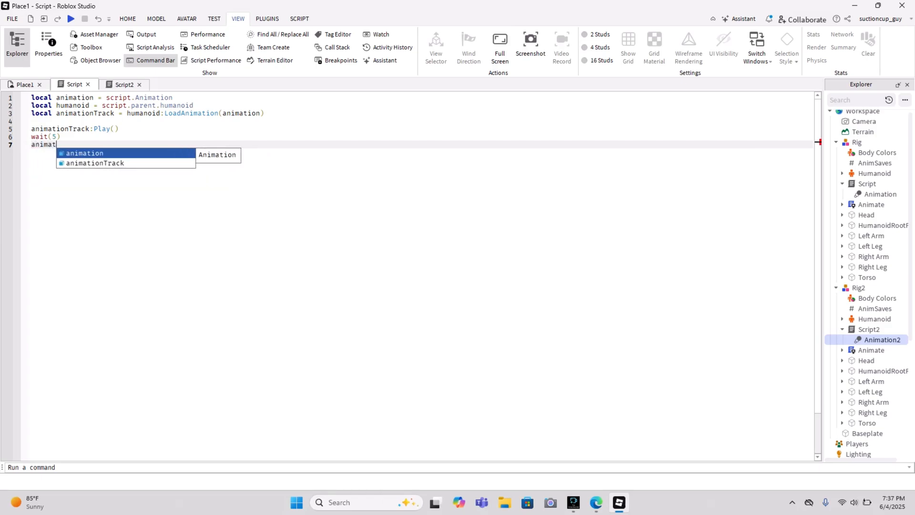
pyautogui.write('ion')
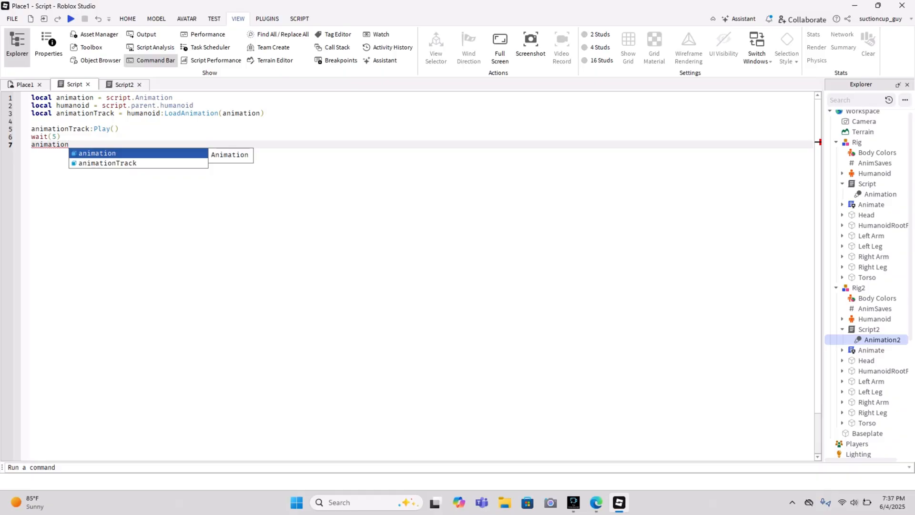
pyautogui.write('t')
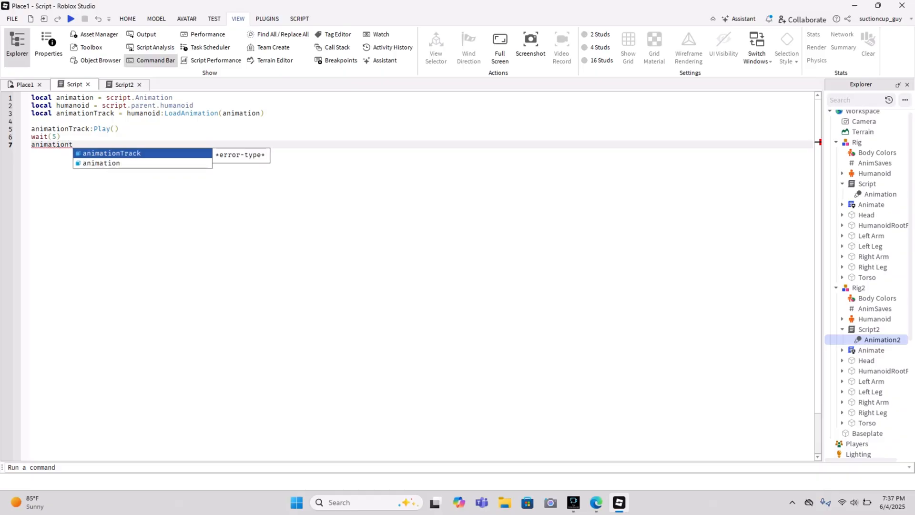
pyautogui.press('BackSpace')
pyautogui.write('Tra')
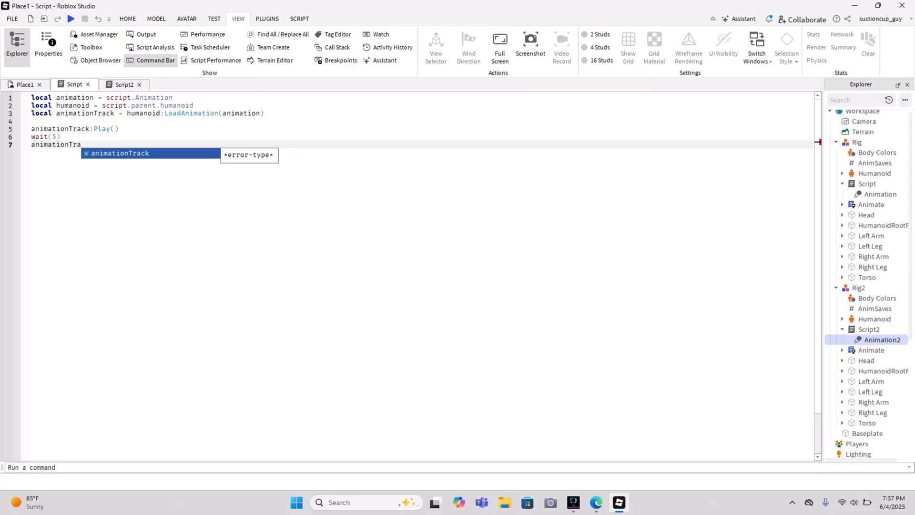
pyautogui.press('Tab')
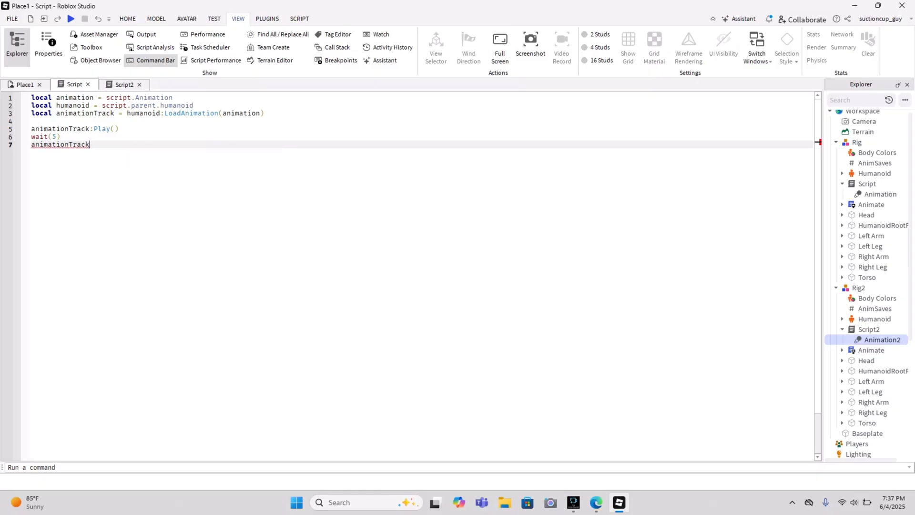
pyautogui.write(':Stopz')
pyautogui.press('BackSpace')
pyautogui.write('zz')
pyautogui.press('BackSpace')
pyautogui.write('z')
pyautogui.press('BackSpace')
pyautogui.write('()')
# - Delete the wait and Stop lines below the Play call in the first rig's script
pyautogui.moveTo(119, 144); pyautogui.dragTo(32, 138)
pyautogui.press('BackSpace')
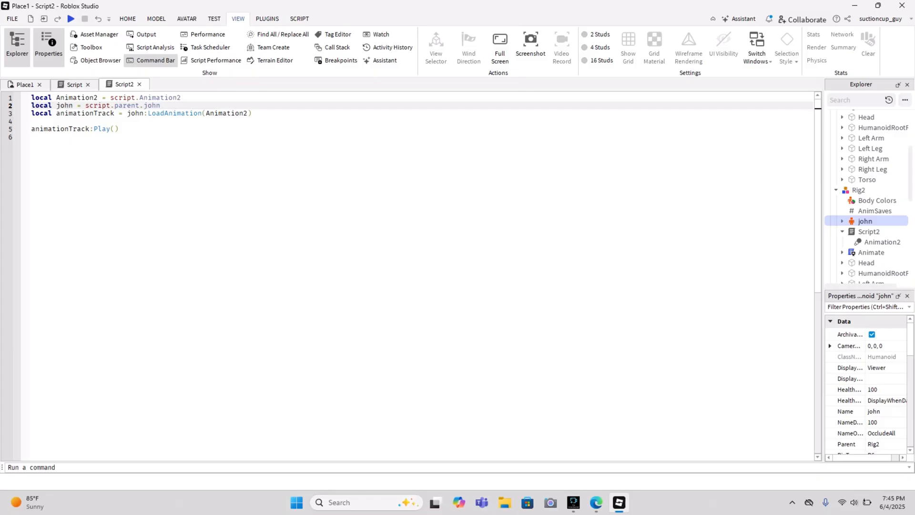
# - Close the Explorer and Properties windows
pyautogui.click(907, 84)
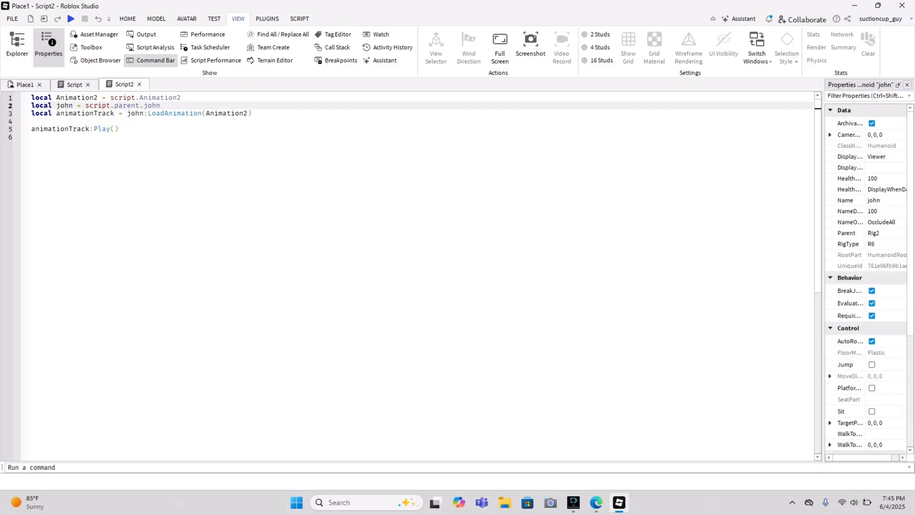
pyautogui.click(907, 84)
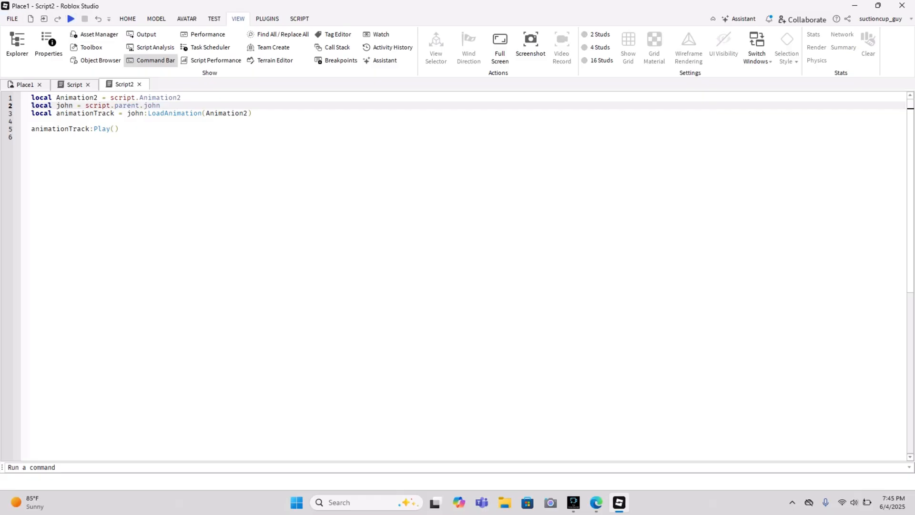
pyautogui.click(573, 502)
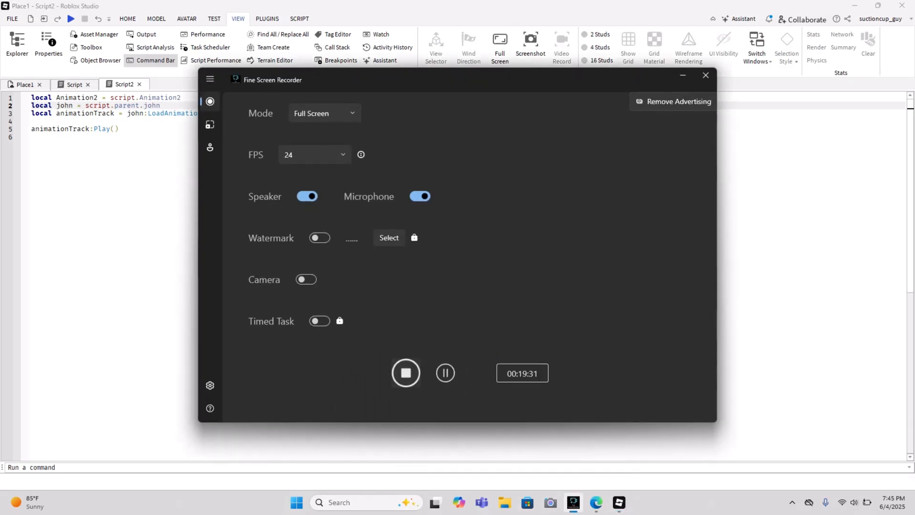